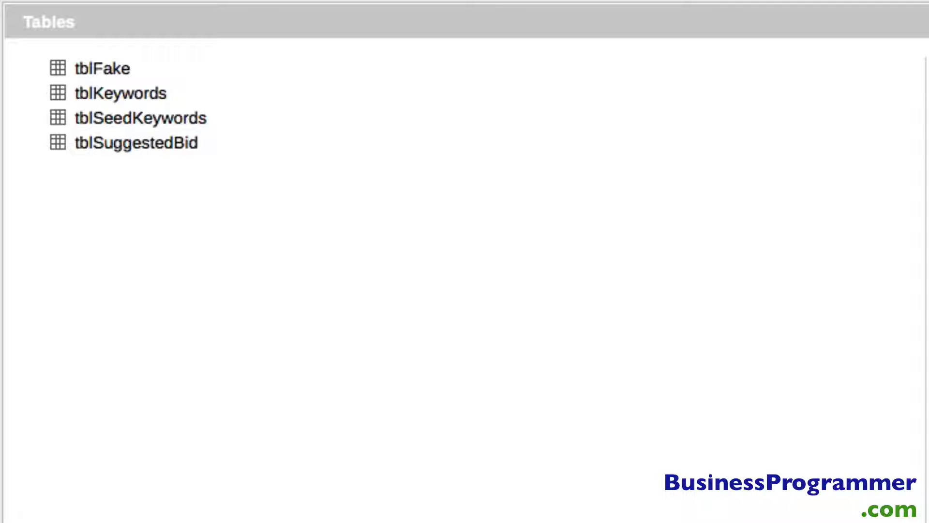
# Step: Open the tblKeywords table, check its last keyword record, then close it
pyautogui.click(102, 68)
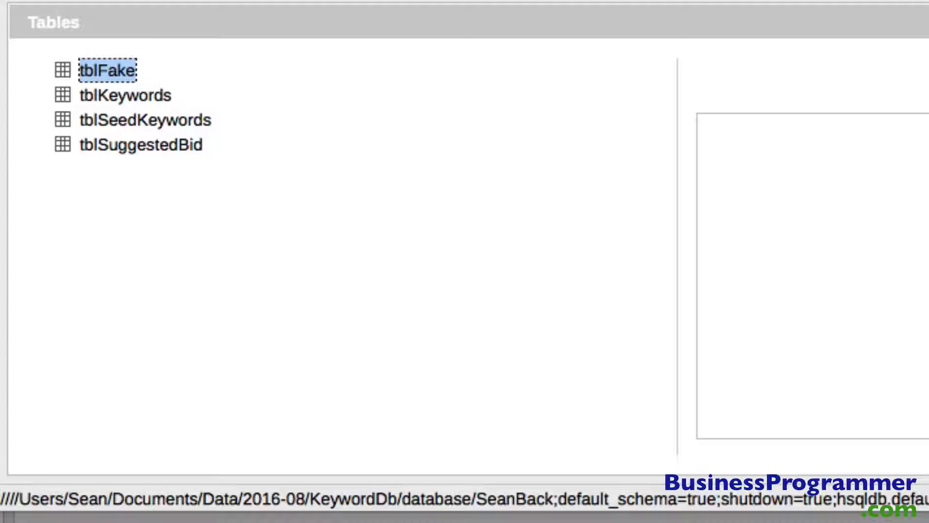
pyautogui.click(122, 93)
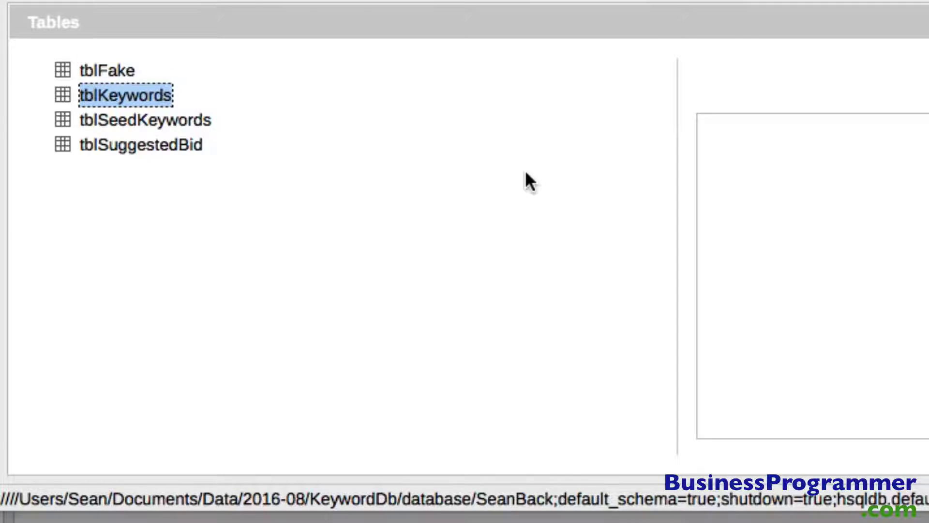
pyautogui.press('Return')
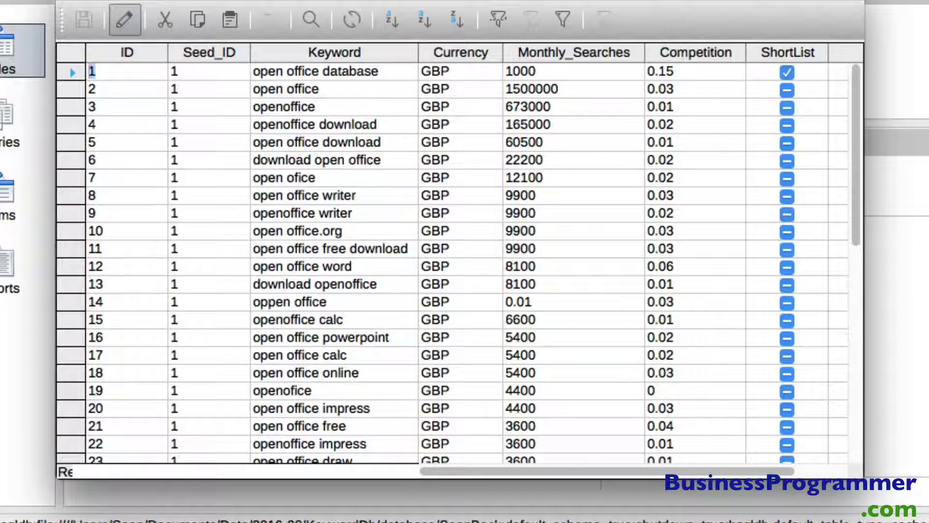
pyautogui.scroll(-20, 821, 367)
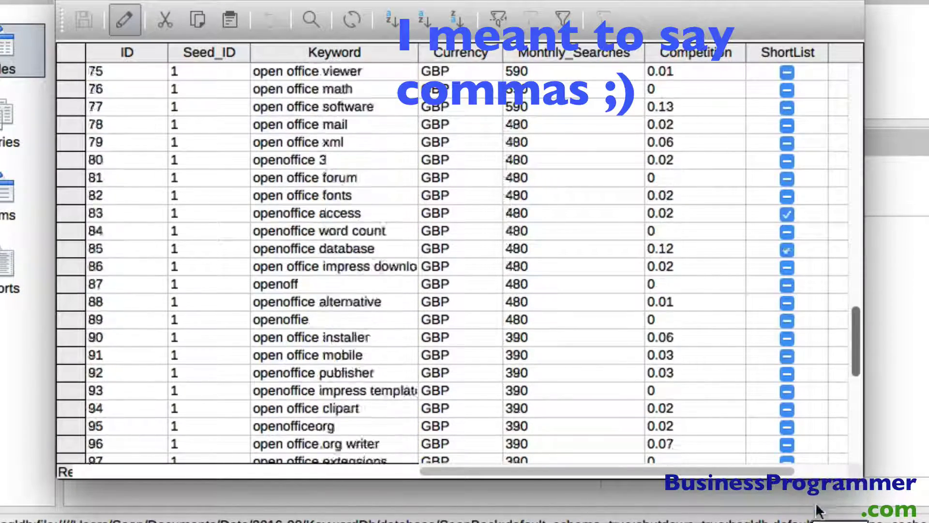
pyautogui.scroll(-20, 817, 511)
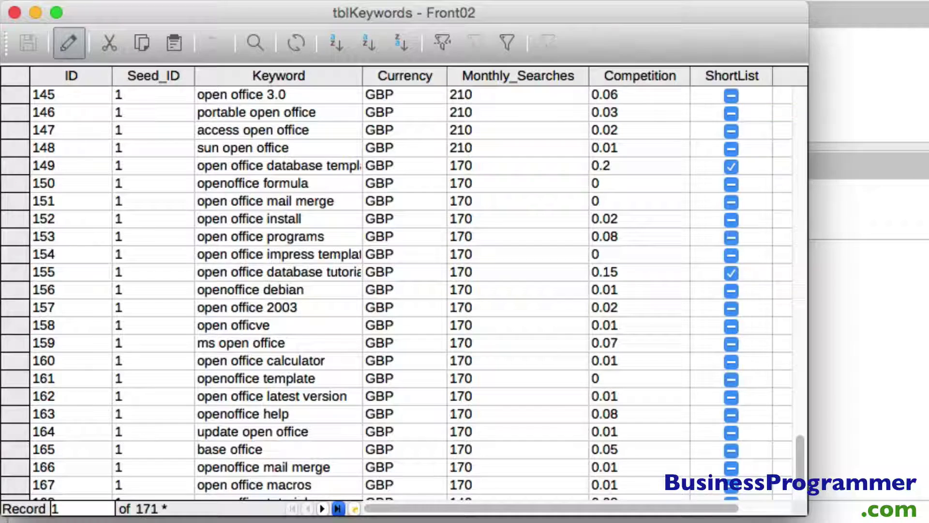
pyautogui.click(394, 472)
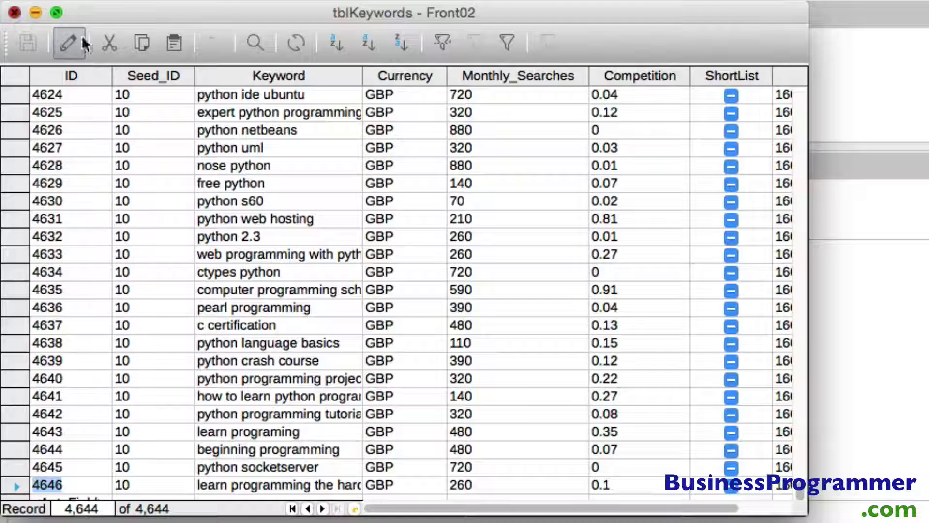
pyautogui.press('super+w')
# Step: Open tblSeedKeywords and tblSuggestedBid, checking tblSuggestedBid's last record, then close both
pyautogui.doubleClick(110, 245)
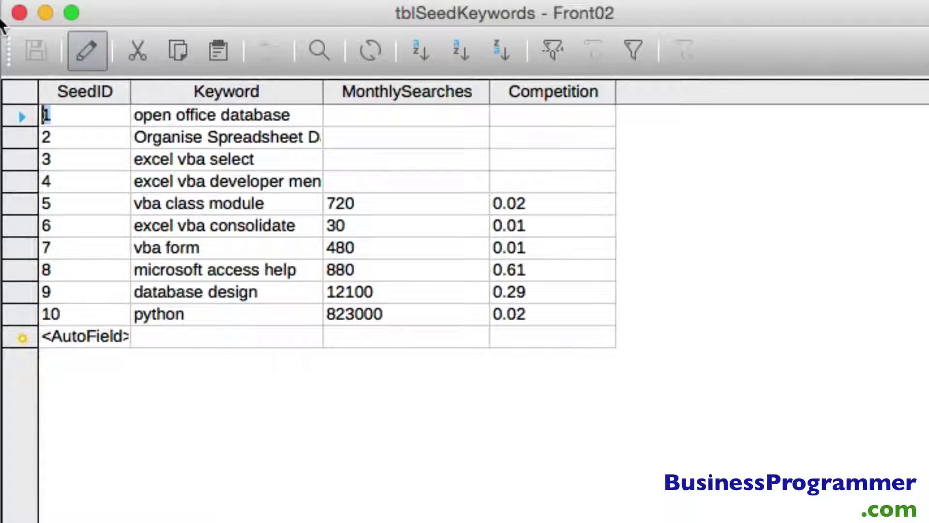
pyautogui.click(16, 15)
pyautogui.doubleClick(100, 330)
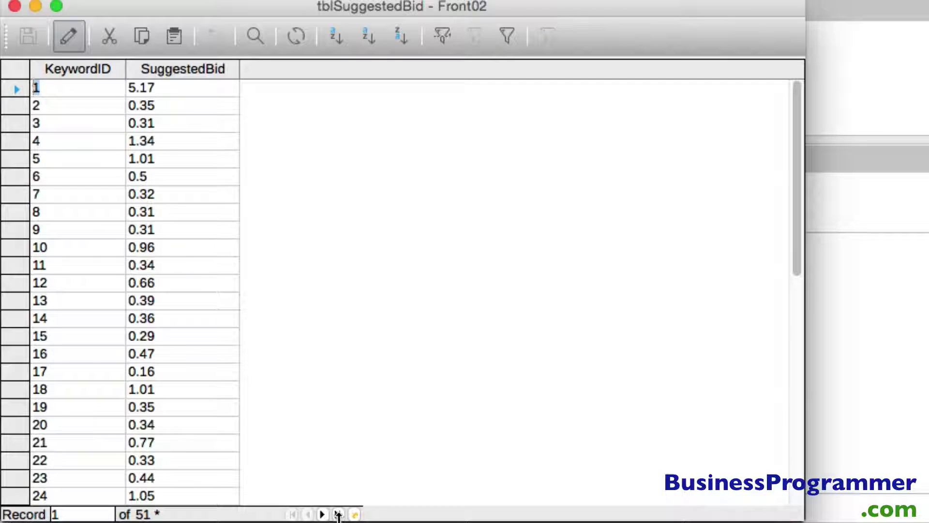
pyautogui.click(339, 514)
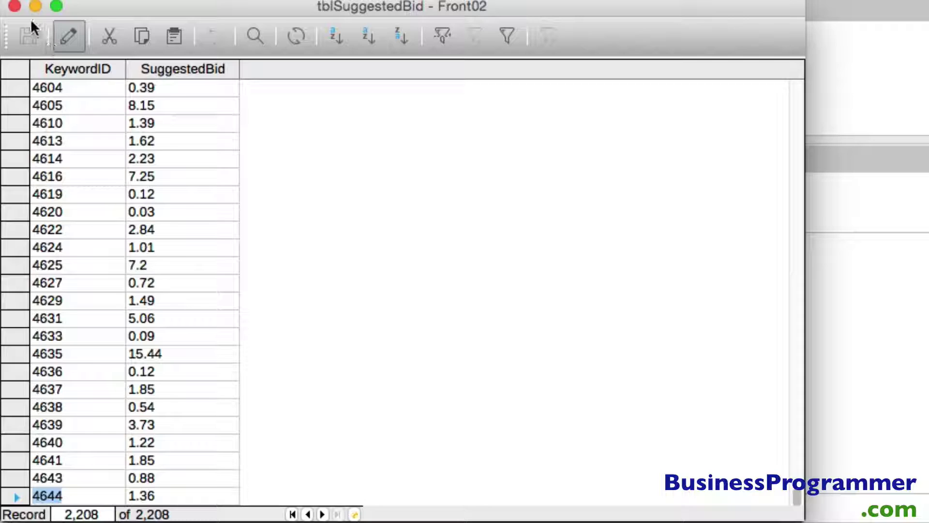
pyautogui.click(14, 6)
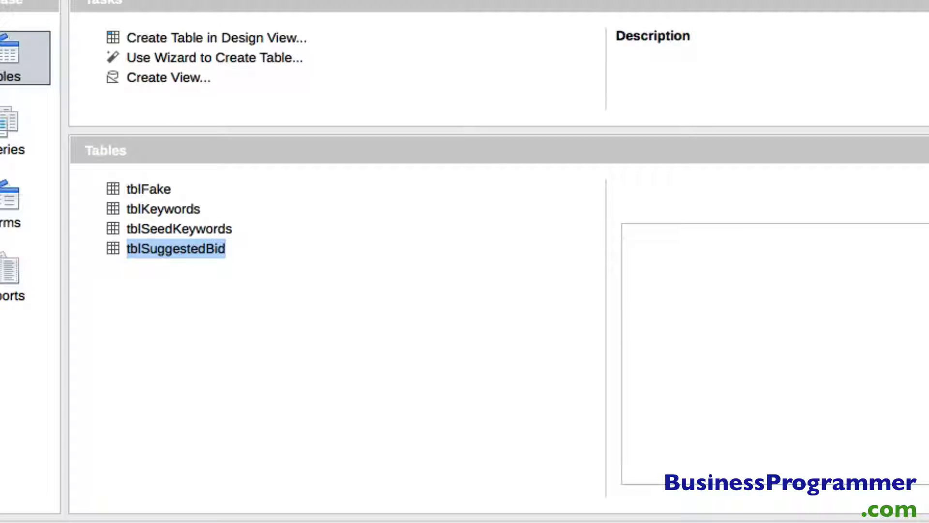
# Step: Bring up the KeywordDb folder window, move it up-left, and collapse the database and driver folders
pyautogui.click(847, 500)
pyautogui.moveTo(409, 81); pyautogui.dragTo(129, 29)
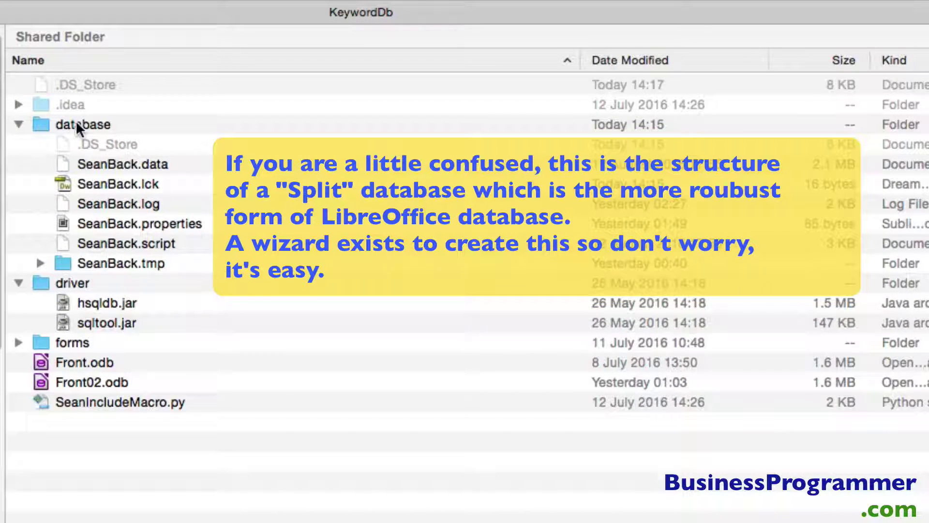
pyautogui.click(75, 122)
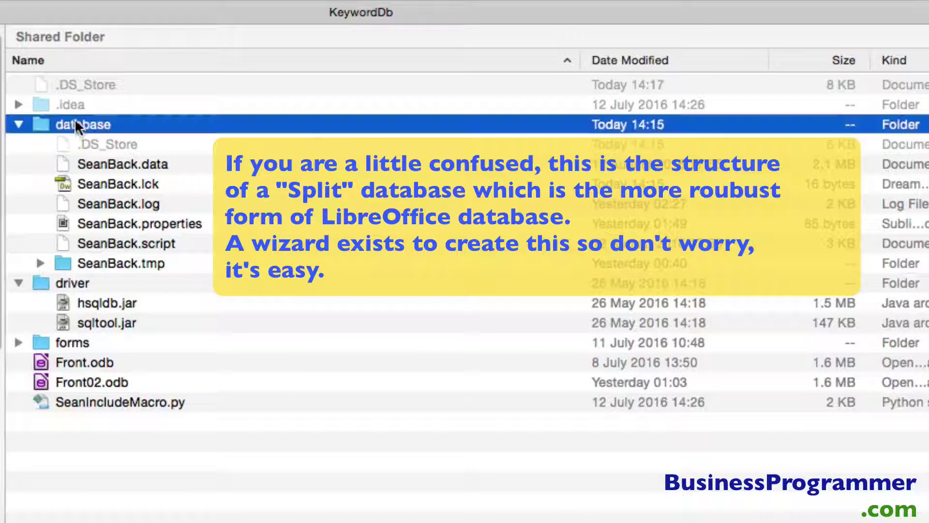
pyautogui.click(82, 364)
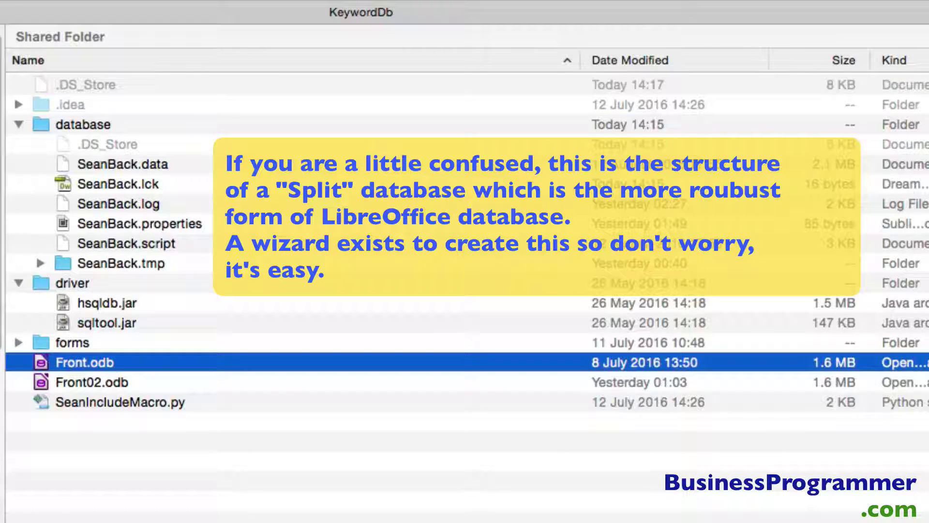
pyautogui.click(18, 124)
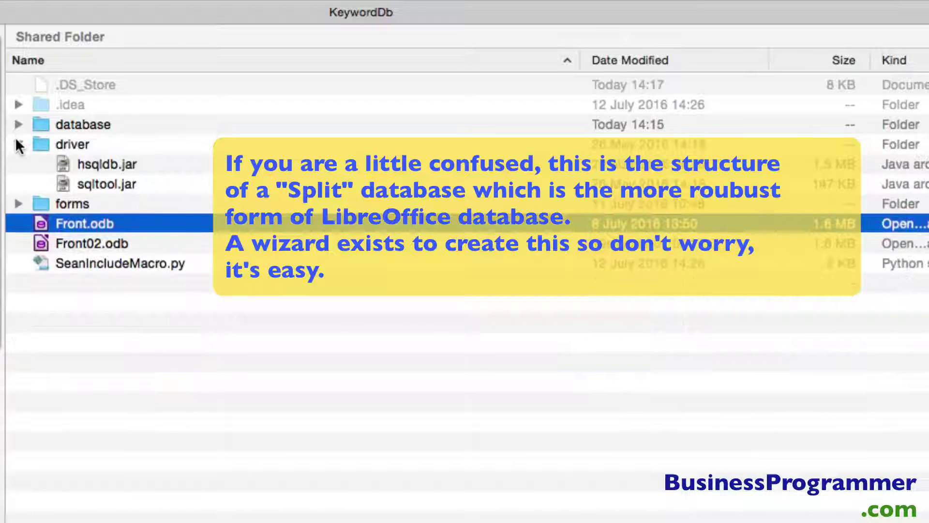
pyautogui.click(18, 145)
# Step: Expand the database folder, toggle the driver and forms folders, and select the database folder
pyautogui.click(42, 126)
pyautogui.click(18, 125)
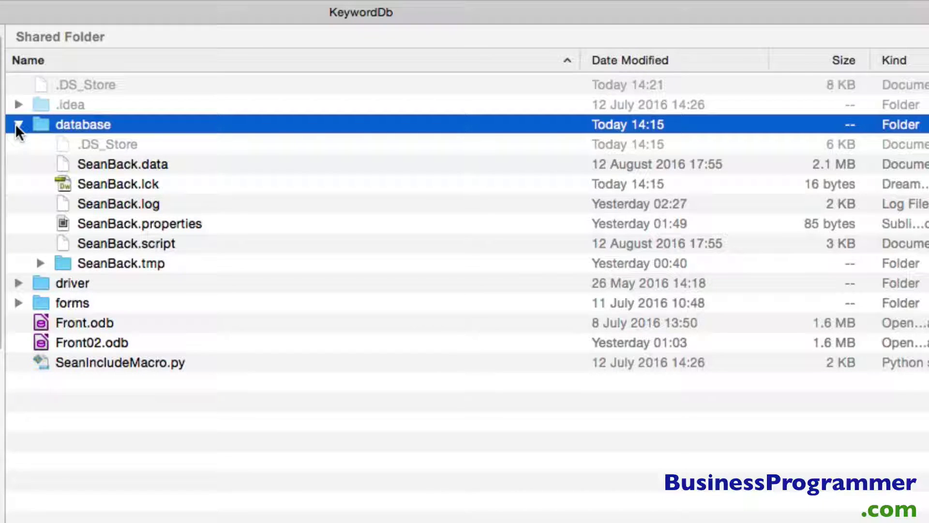
pyautogui.click(18, 283)
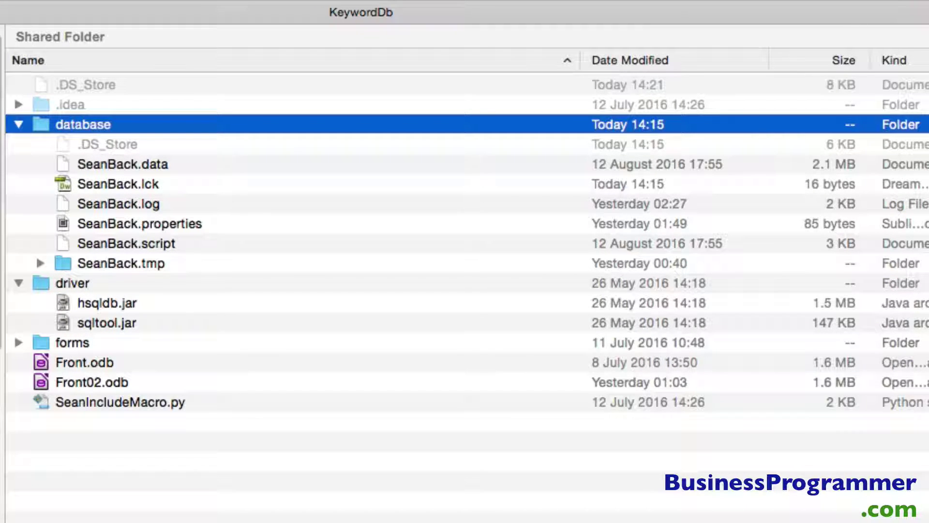
pyautogui.click(18, 283)
pyautogui.click(13, 303)
pyautogui.click(17, 303)
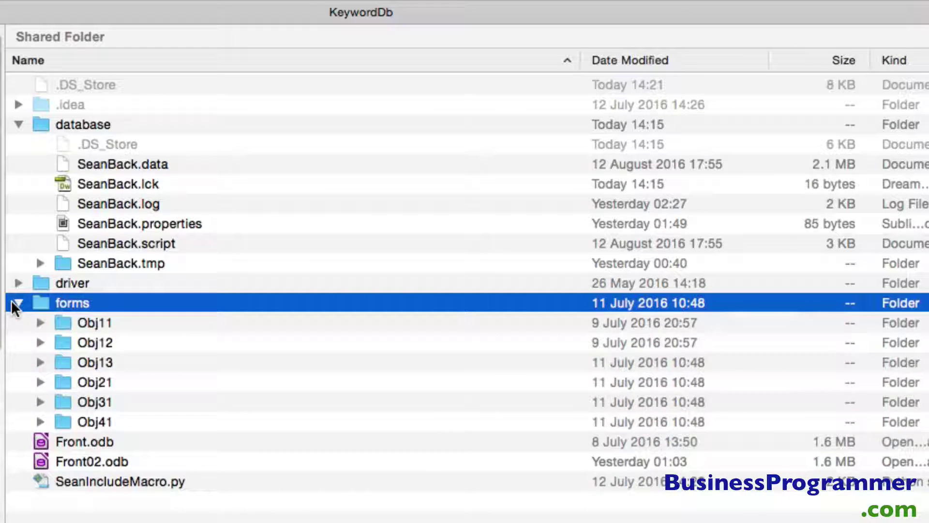
pyautogui.click(15, 303)
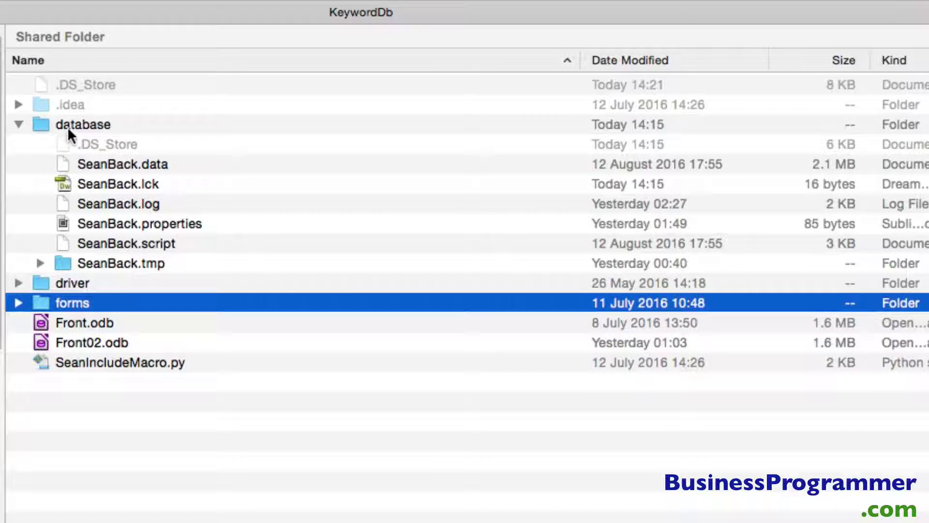
pyautogui.click(69, 130)
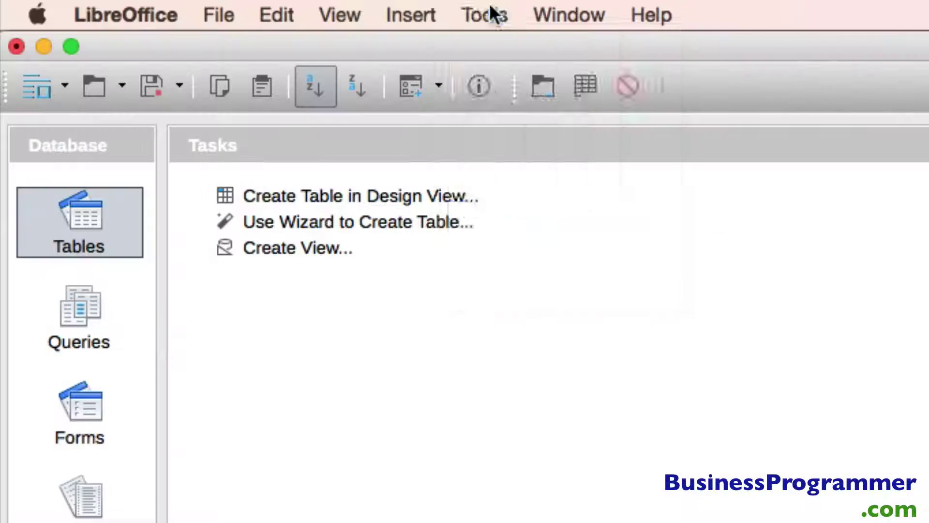
# Step: Run the pasted CREATE TEXT TABLE "tblExportKeywords" statement with Currency changed from double to varchar(4)
pyautogui.click(488, 13)
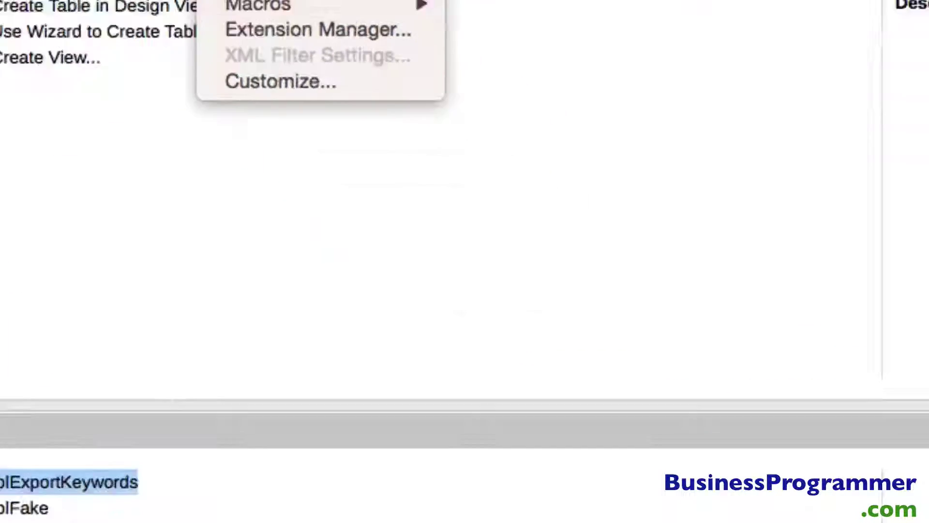
pyautogui.click(513, 126)
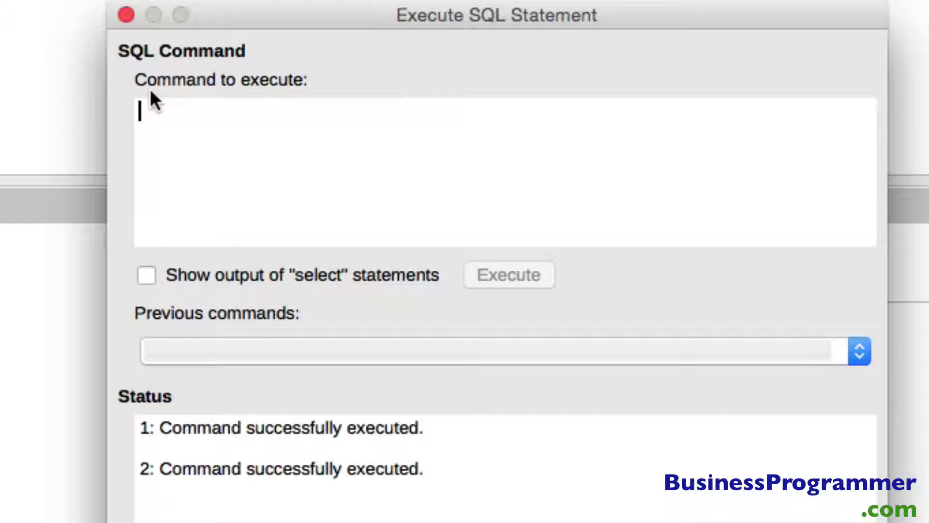
pyautogui.write('create text table "tblExportKeywords" ("ID" integer, "Seed_ID" integer, "Keyword" varchar(255), "Currency" double, "MonthlySearches" double, "Competition" double, "ShortList" Boolean, "TempID" integer)')
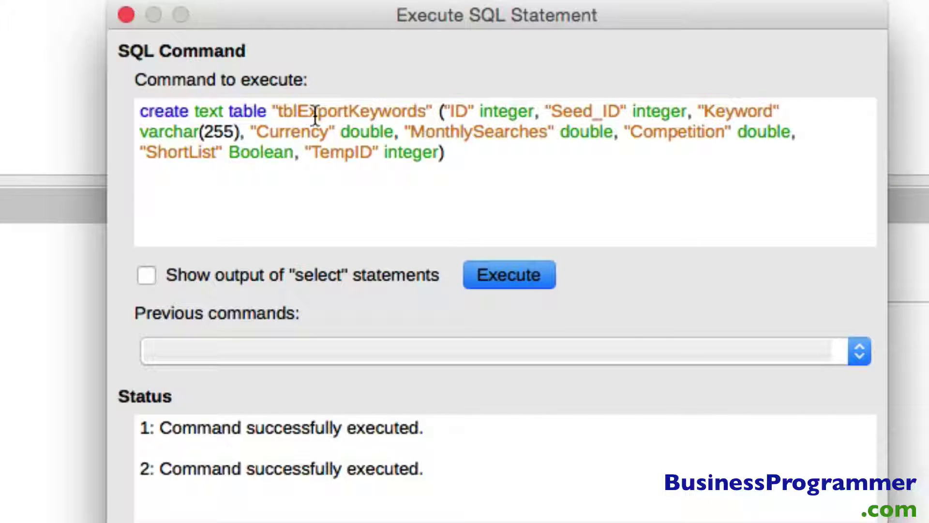
pyautogui.doubleClick(363, 132)
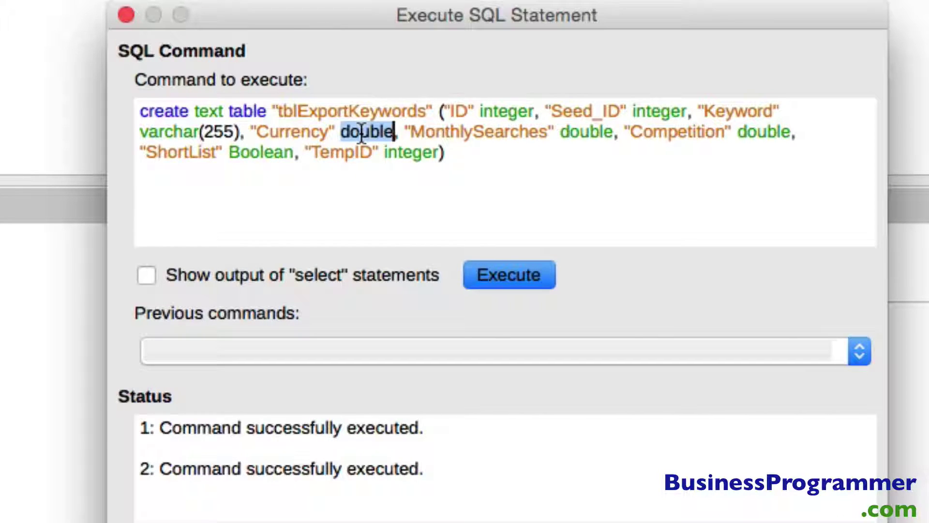
pyautogui.write('varchar')
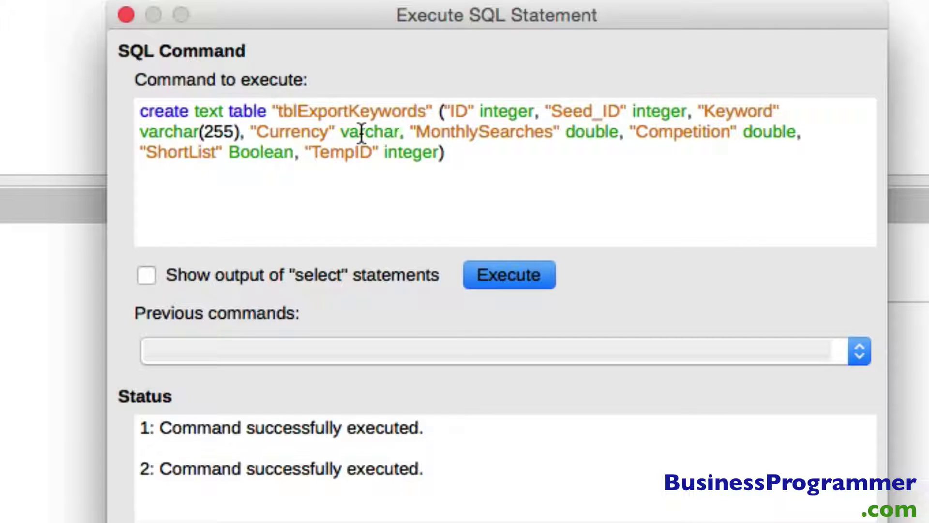
pyautogui.write('(')
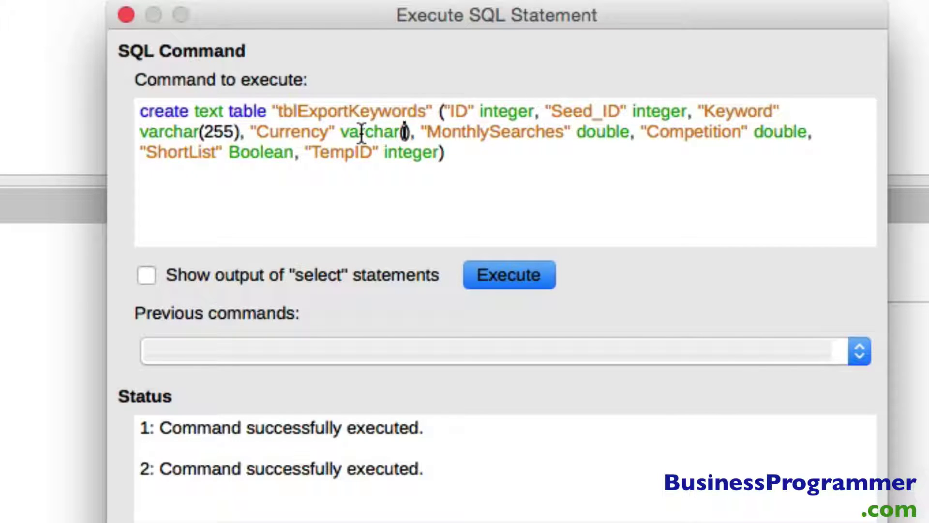
pyautogui.write('4')
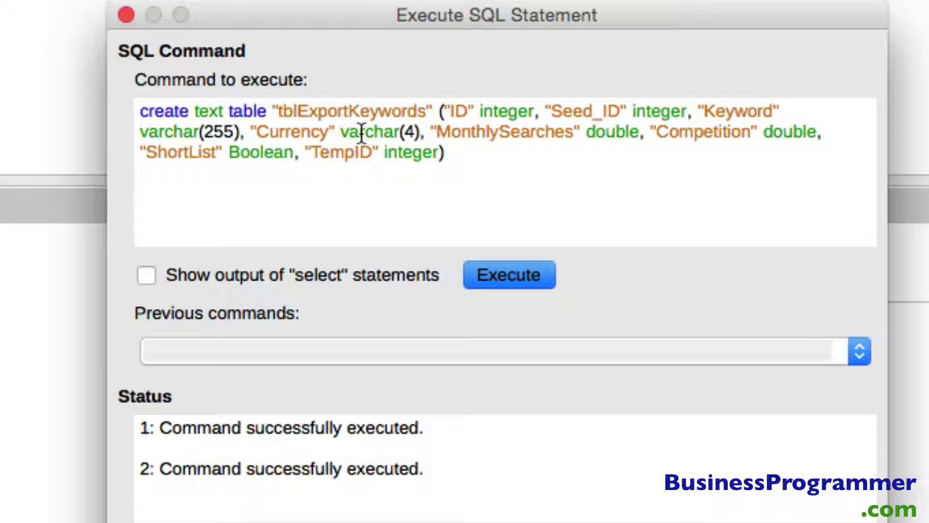
pyautogui.click(462, 156)
pyautogui.click(536, 266)
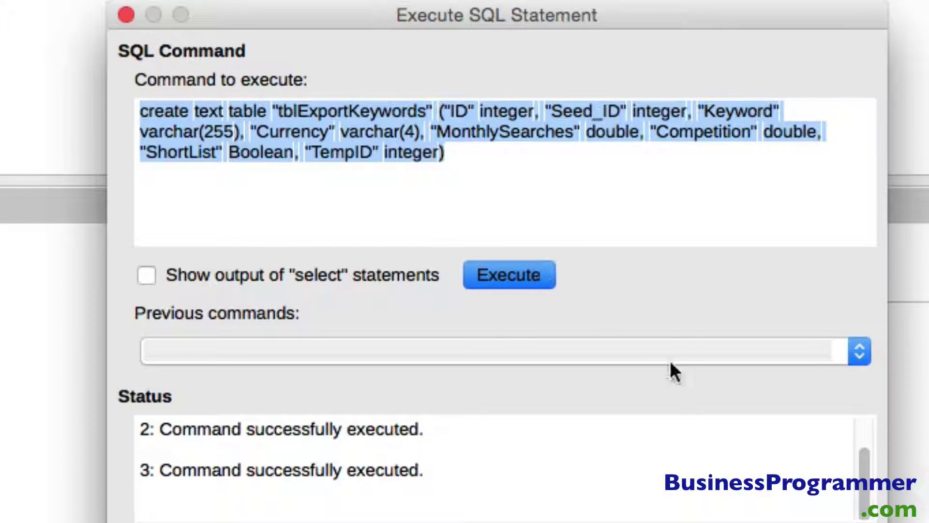
pyautogui.click(821, 230)
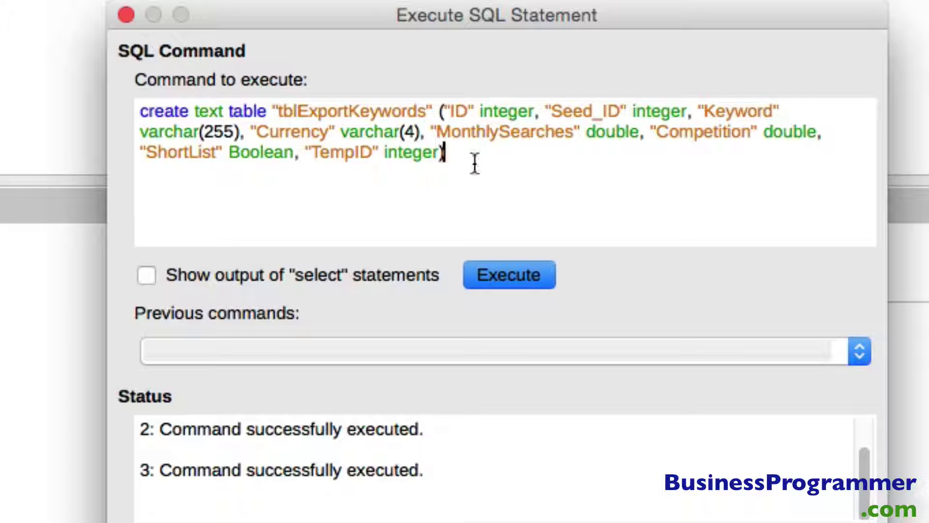
pyautogui.moveTo(445, 153); pyautogui.dragTo(206, 98)
# Step: Execute set table "tblExportKeywords" source, linking it to tblKeywords.csv
pyautogui.press('BackSpace')
pyautogui.press('BackSpace')
pyautogui.press('BackSpace')
pyautogui.press('BackSpace')
pyautogui.press('BackSpace')
pyautogui.press('BackSpace')
pyautogui.press('BackSpace')
pyautogui.press('BackSpace')
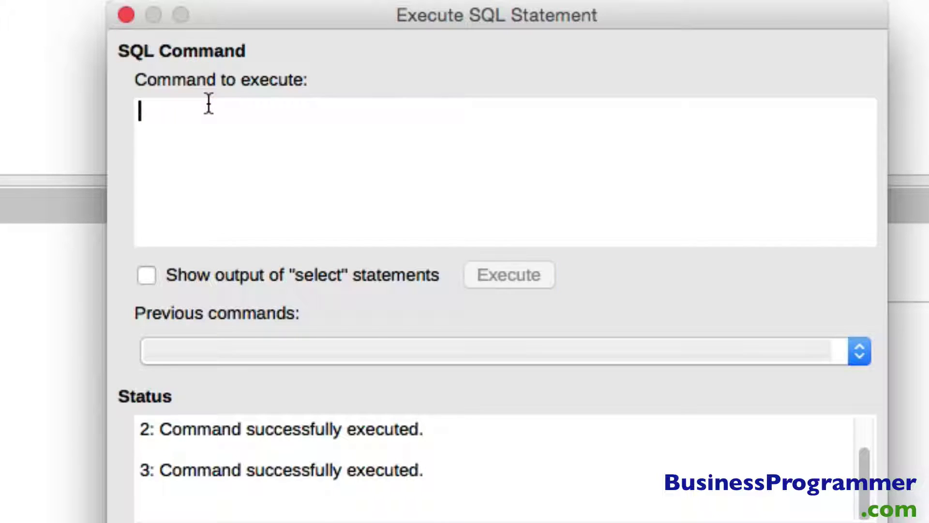
pyautogui.write('set table "tblExportKeywords" source "tblKeywords.csv;encoding=UTF-8"')
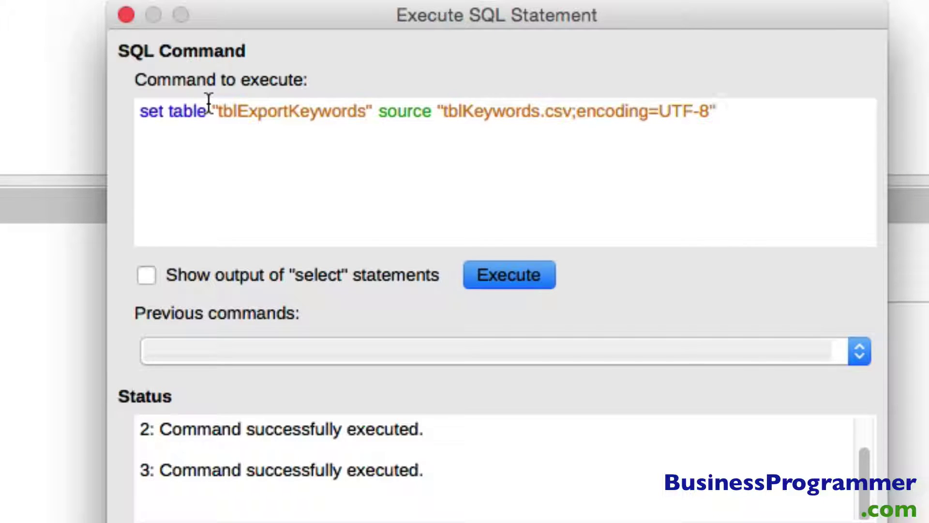
pyautogui.click(483, 271)
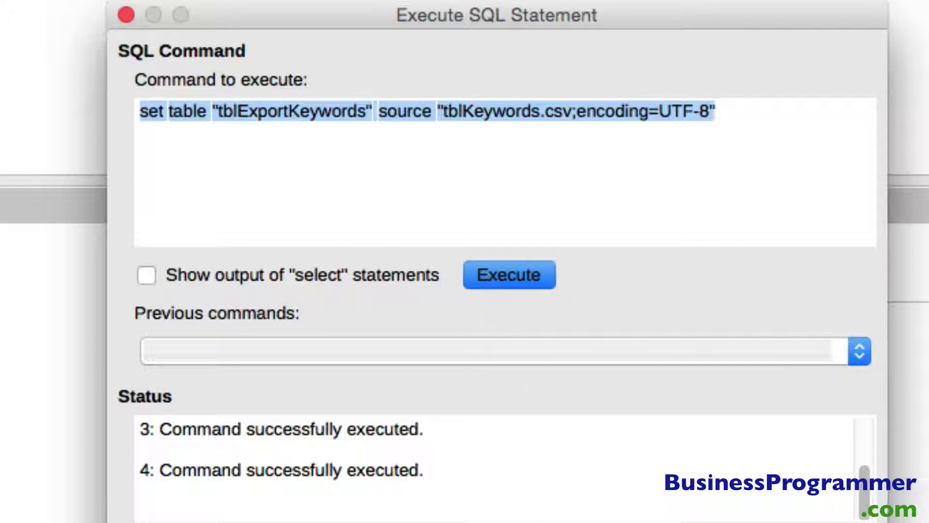
# Step: Execute insert into "tblExportKeywords" select * from "tblKeywords" to copy all keyword rows
pyautogui.press('Left')
pyautogui.hotkey('shift', 'Right')
pyautogui.hotkey('shift', 'Right')
pyautogui.hotkey('shift', 'Right')
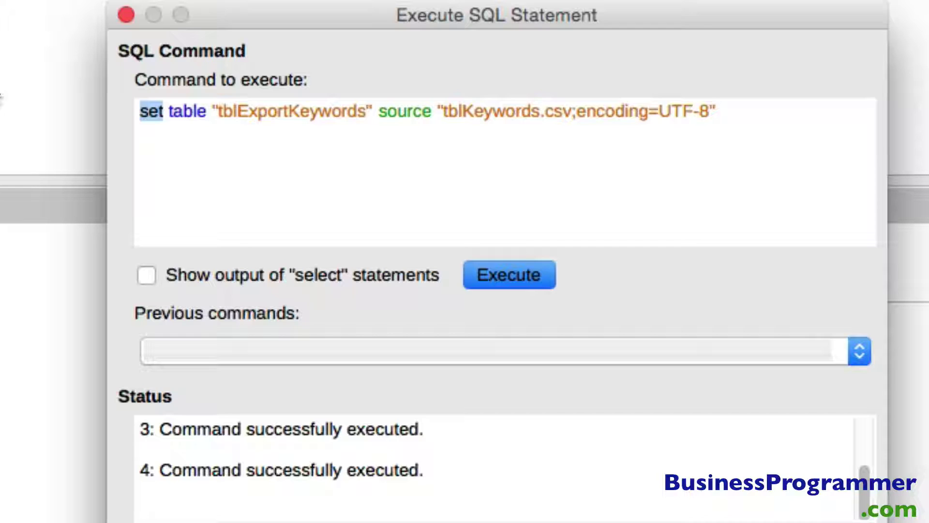
pyautogui.press('BackSpace')
pyautogui.write('insert into')
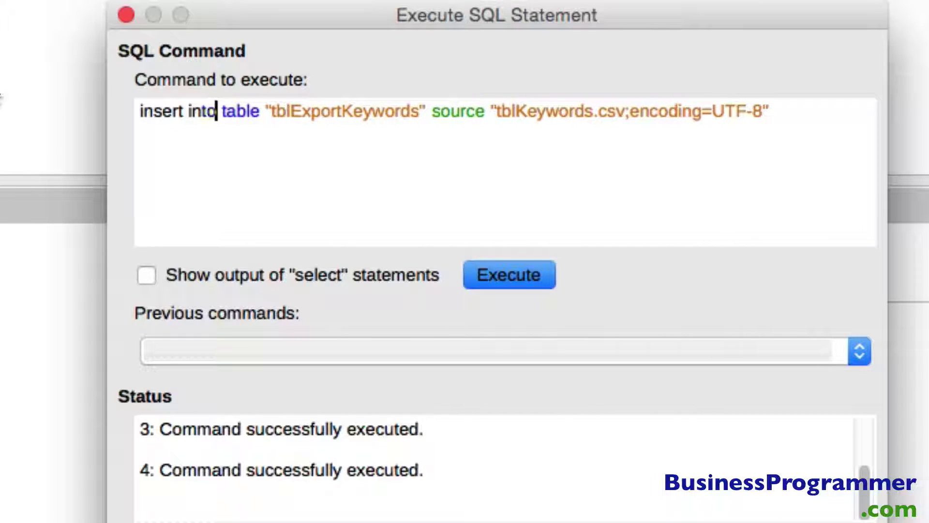
pyautogui.press('Delete')
pyautogui.press('Delete')
pyautogui.press('Delete')
pyautogui.press('Delete')
pyautogui.press('Delete')
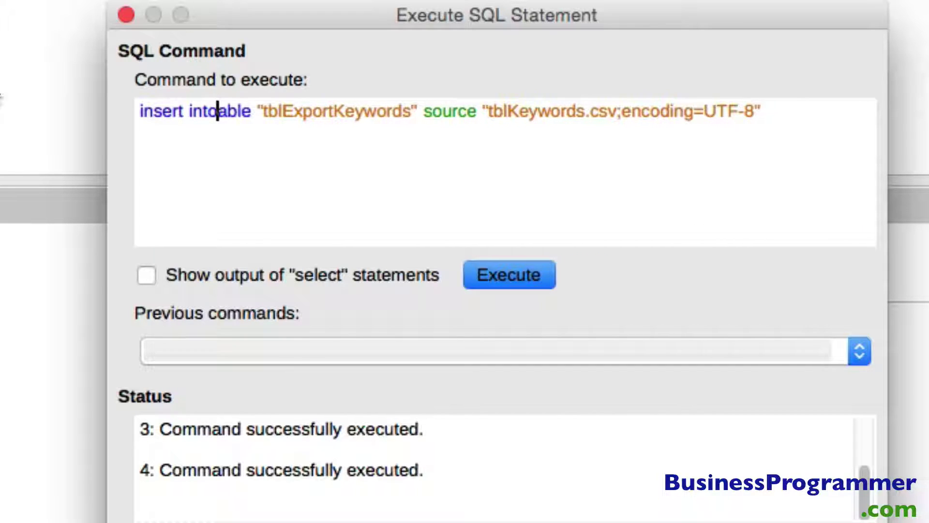
pyautogui.press('Delete')
pyautogui.press('Right')
pyautogui.press('Right')
pyautogui.press('Right')
pyautogui.press('Right')
pyautogui.press('Right')
pyautogui.press('Right')
pyautogui.press('Right')
pyautogui.press('Right')
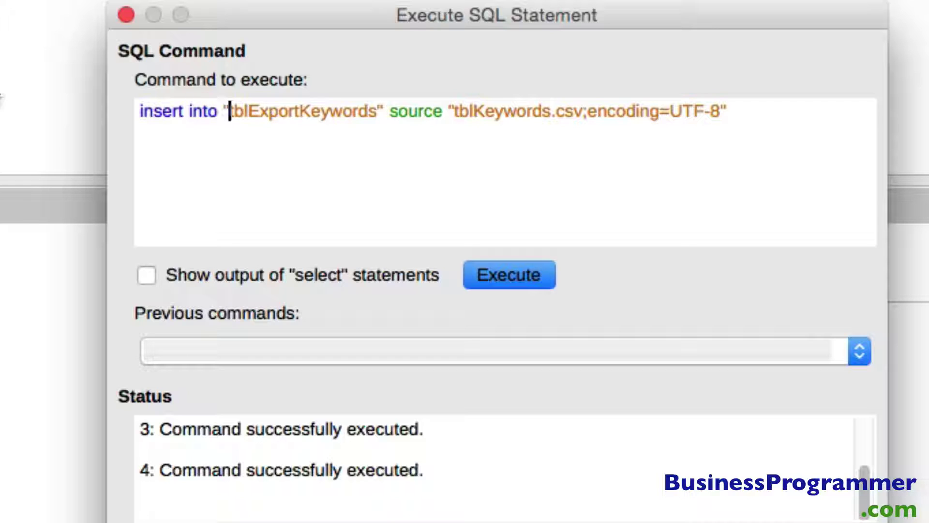
pyautogui.press('Right')
pyautogui.press('Right')
pyautogui.press('Right')
pyautogui.press('Right')
pyautogui.press('Right')
pyautogui.press('Right')
pyautogui.press('Right')
pyautogui.press('Right')
pyautogui.press('Right')
pyautogui.press('Right')
pyautogui.press('Right')
pyautogui.press('Right')
pyautogui.press('Right')
pyautogui.hotkey('shift', 'Right')
pyautogui.hotkey('shift', 'Right')
pyautogui.hotkey('shift', 'Right')
pyautogui.hotkey('shift', 'Right')
pyautogui.hotkey('shift', 'Right')
pyautogui.hotkey('shift', 'Right')
pyautogui.hotkey('shift', 'Right')
pyautogui.hotkey('shift', 'Right')
pyautogui.hotkey('shift', 'Right')
pyautogui.hotkey('shift', 'Right')
pyautogui.hotkey('shift', 'Right')
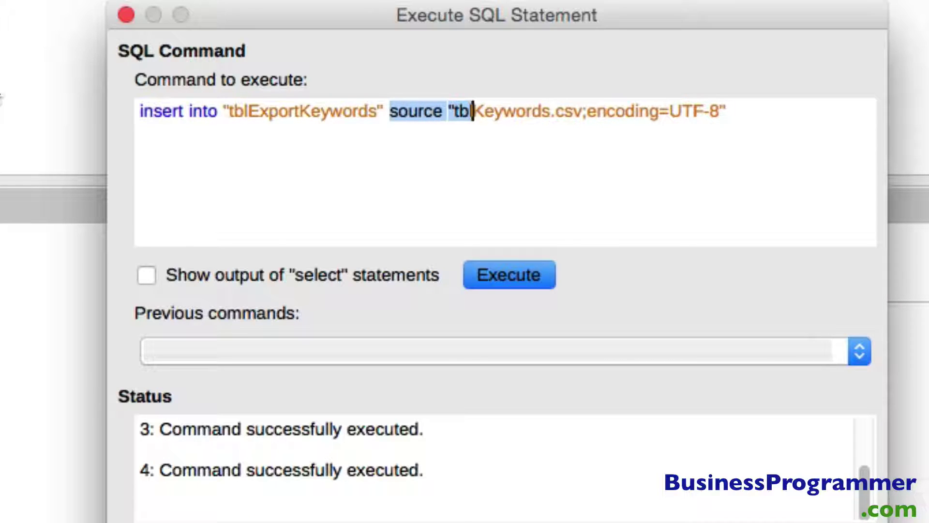
pyautogui.press('shift+super+Right')
pyautogui.write('select ')
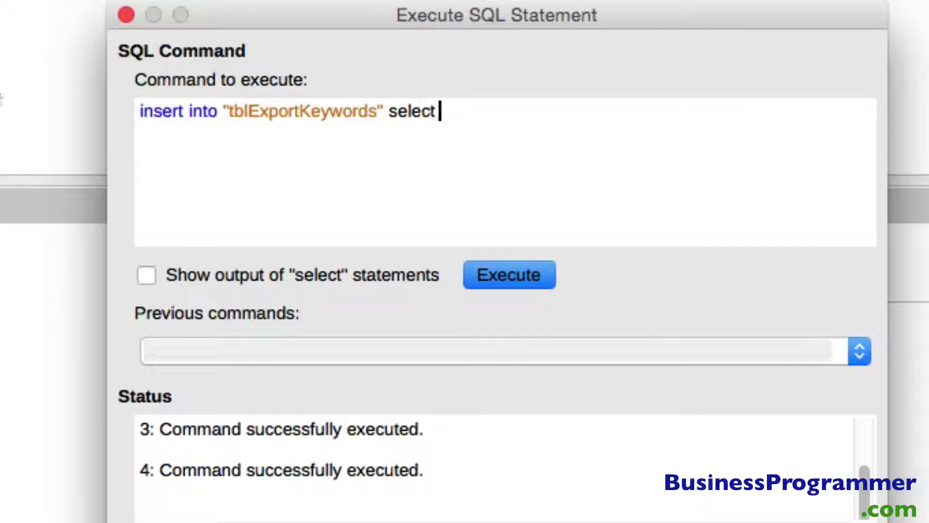
pyautogui.write('* ')
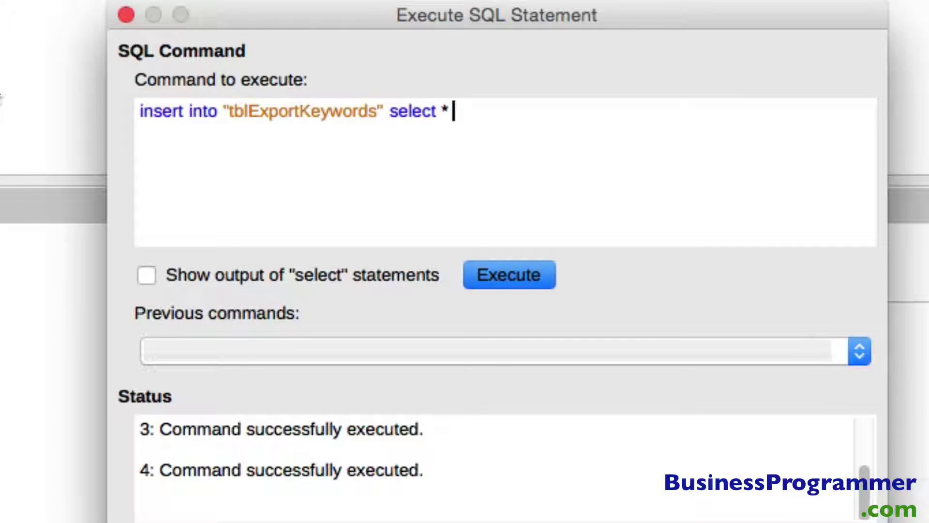
pyautogui.write('from "tbl')
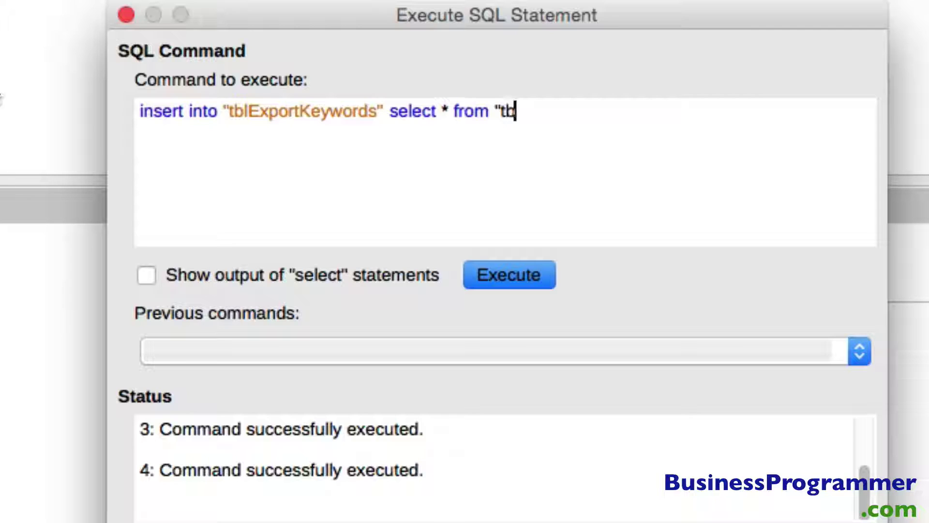
pyautogui.write('Keywords')
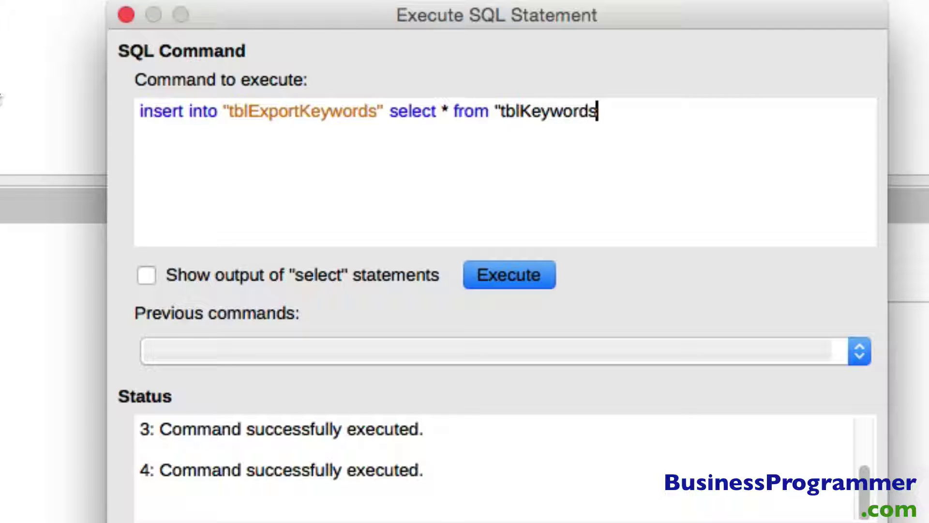
pyautogui.write('"')
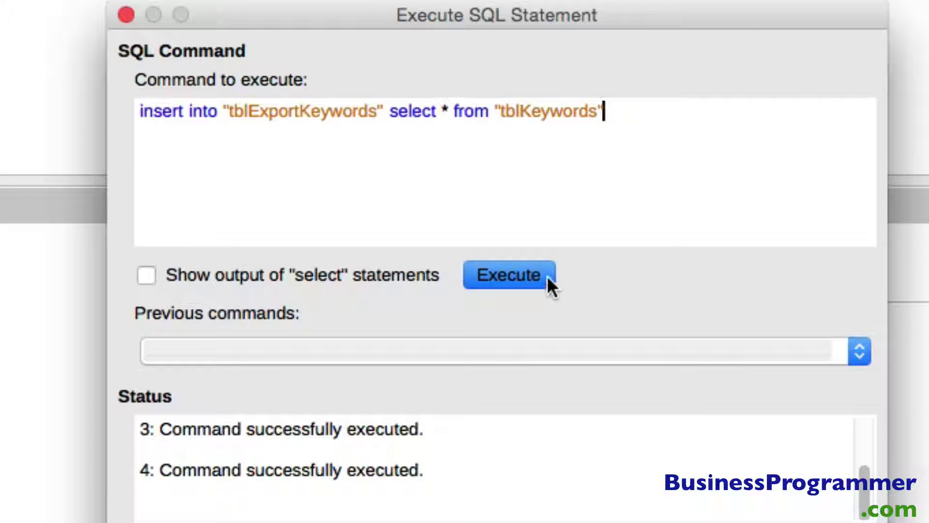
pyautogui.click(547, 276)
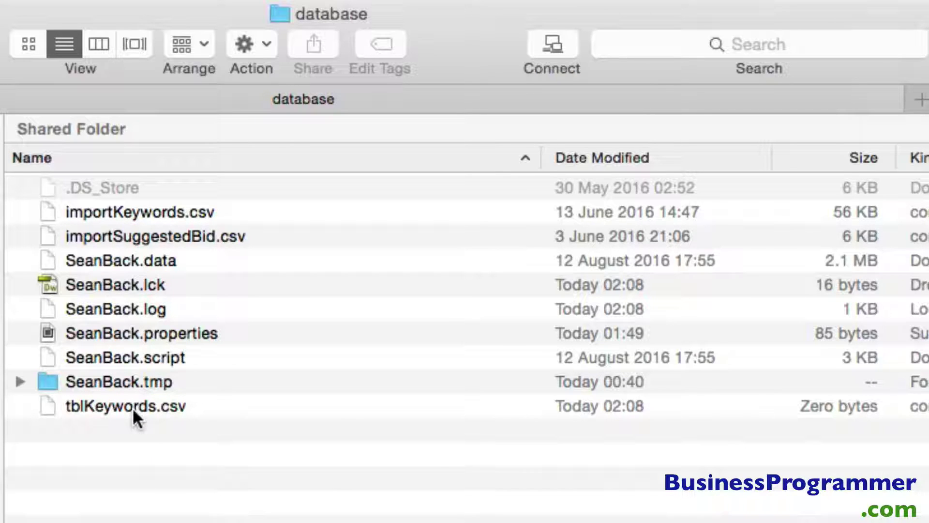
# Step: Bring up the context menu for tblKeywords.csv in the database folder
pyautogui.click(132, 405)
pyautogui.click(128, 445)
pyautogui.click(131, 407)
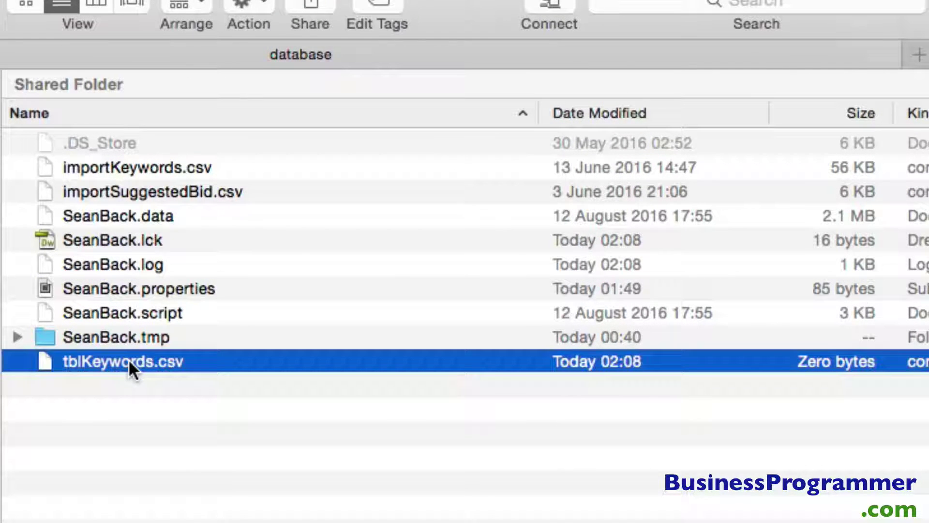
pyautogui.rightClick(129, 358)
# Step: Open tblKeywords.csv with TextEdit and scroll through the roughly 4,646 exported keyword rows
pyautogui.moveTo(219, 403)
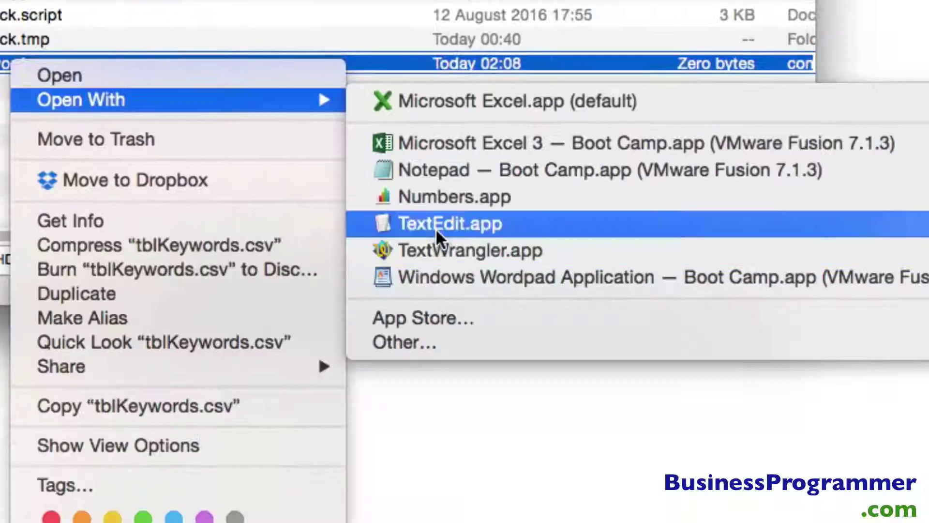
pyautogui.click(571, 518)
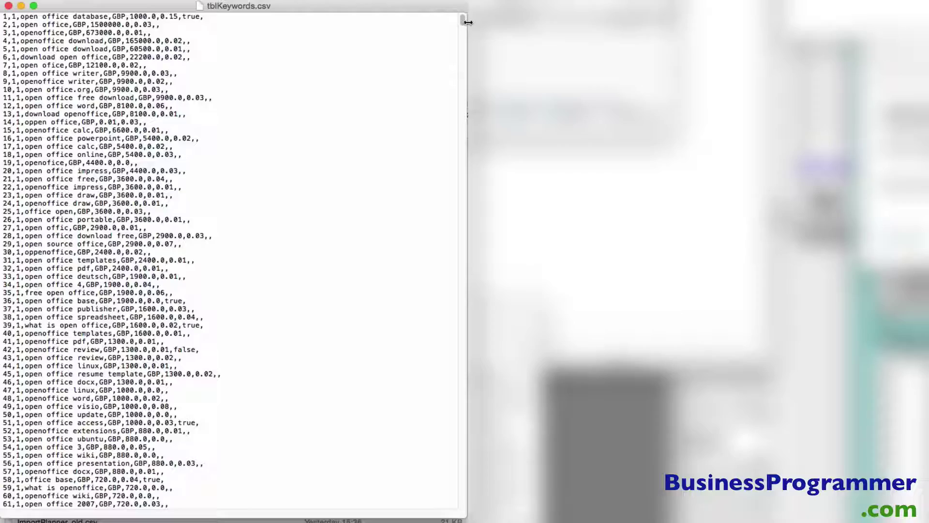
pyautogui.scroll(-20, 382, 336)
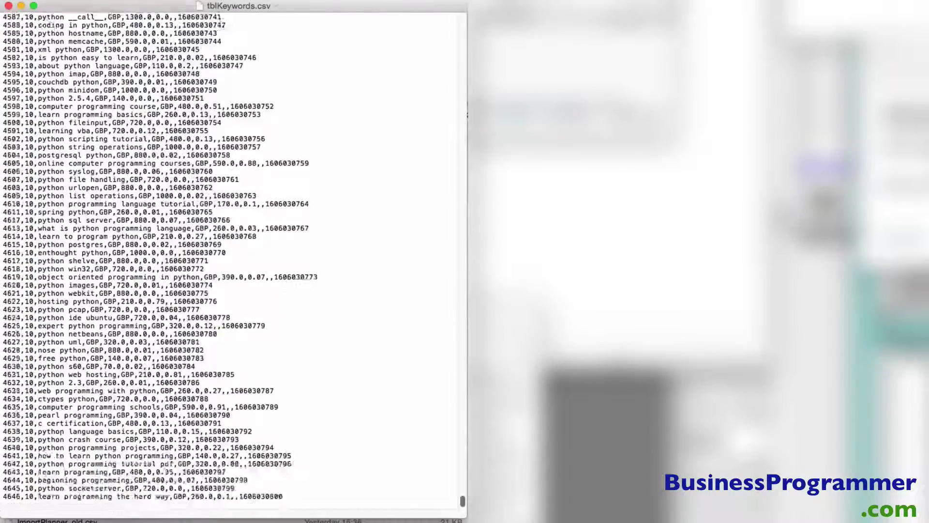
pyautogui.scroll(20, 382, 336)
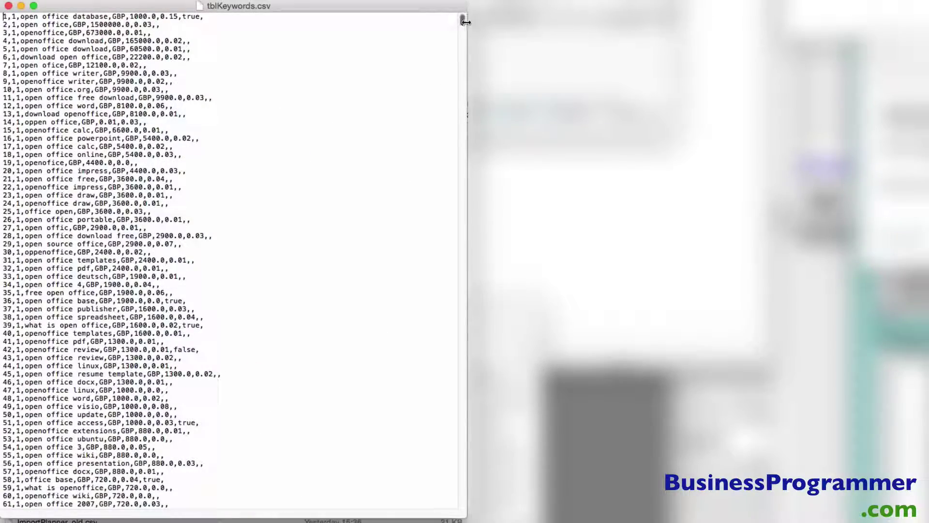
pyautogui.scroll(-20, 387, 280)
pyautogui.scroll(20, 388, 280)
pyautogui.scroll(-20, 398, 225)
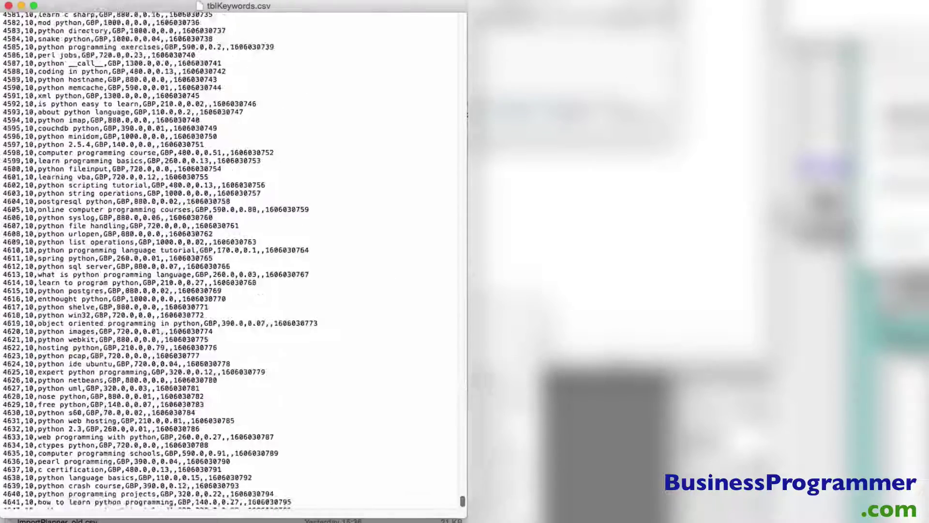
pyautogui.scroll(20, 447, 21)
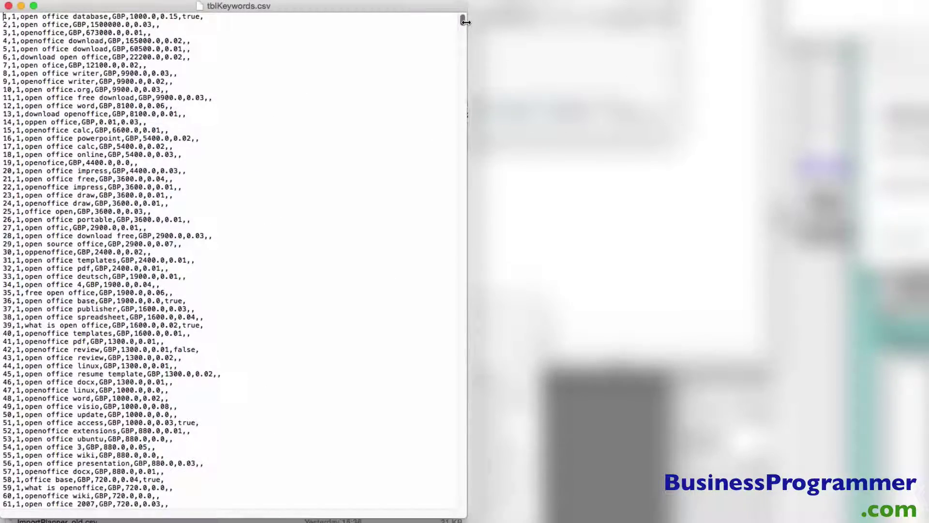
pyautogui.scroll(-20, 413, 170)
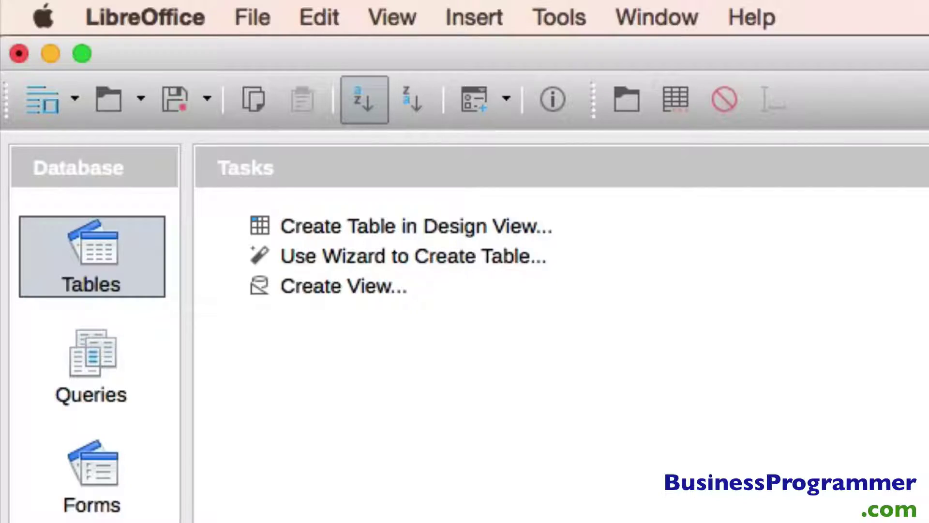
# Step: Execute drop table "tblExportKeywords" in the SQL window, then refresh the tables list
pyautogui.click(567, 16)
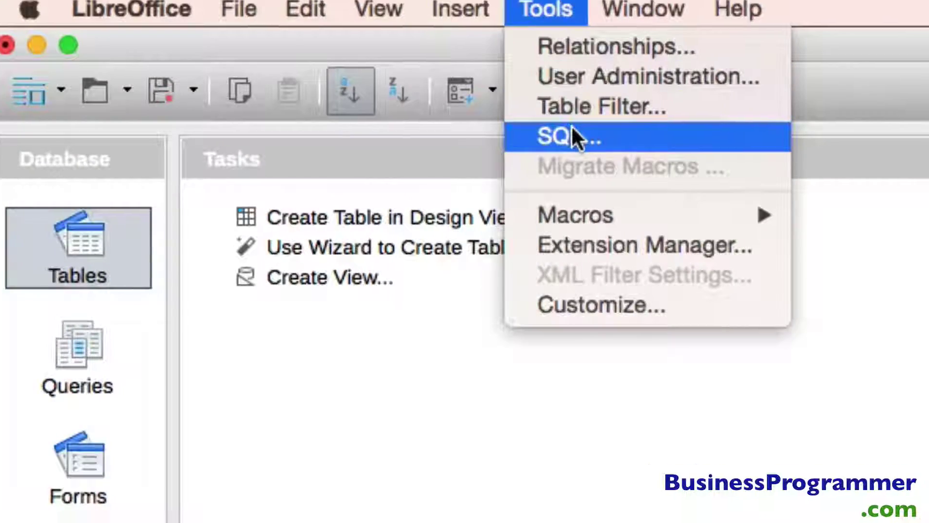
pyautogui.click(583, 140)
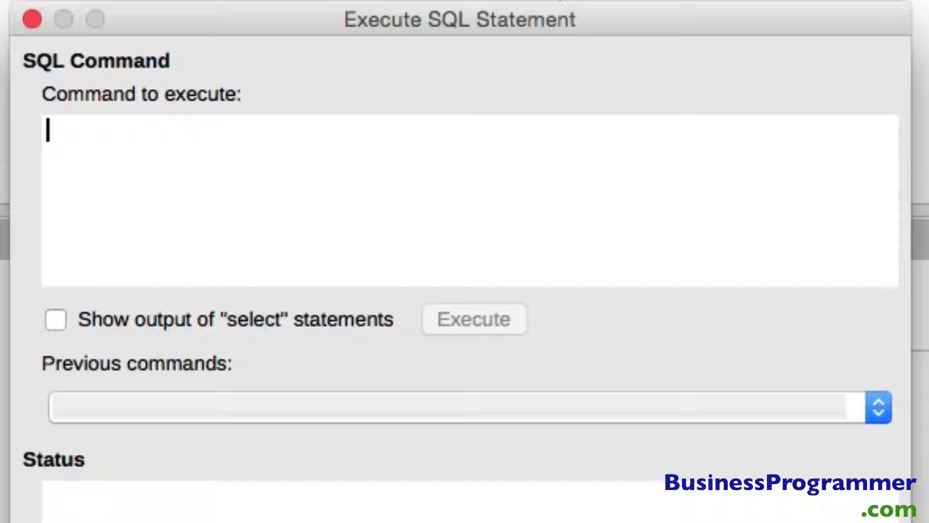
pyautogui.write('drop')
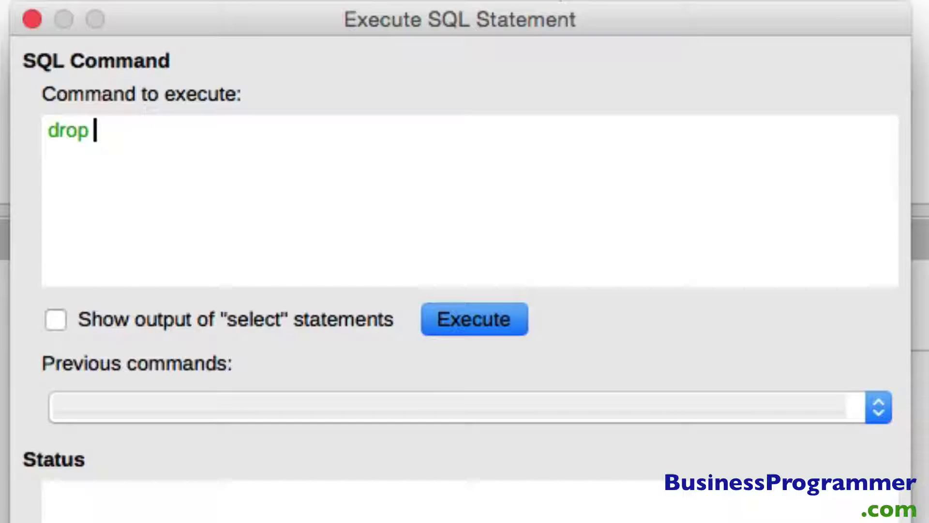
pyautogui.write(' table "')
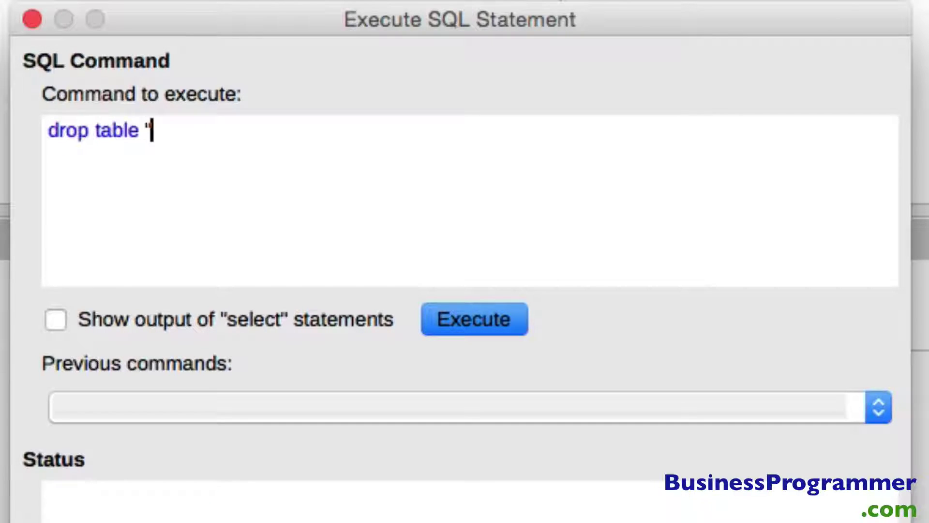
pyautogui.write('tblExpo')
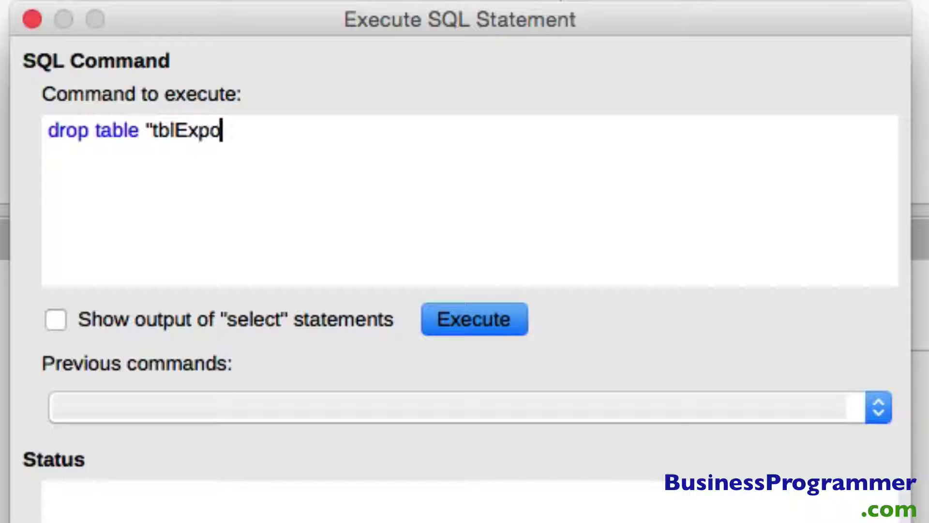
pyautogui.write('rtKeywords"')
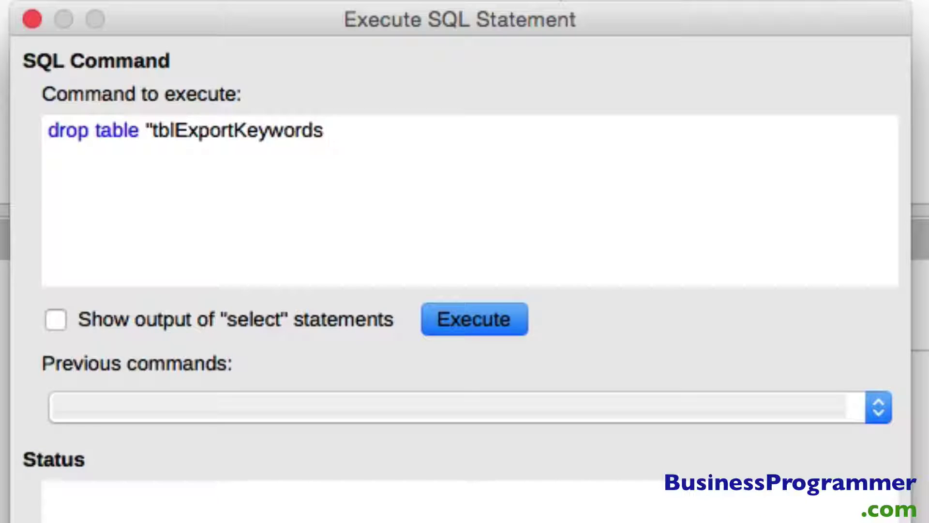
pyautogui.click(452, 324)
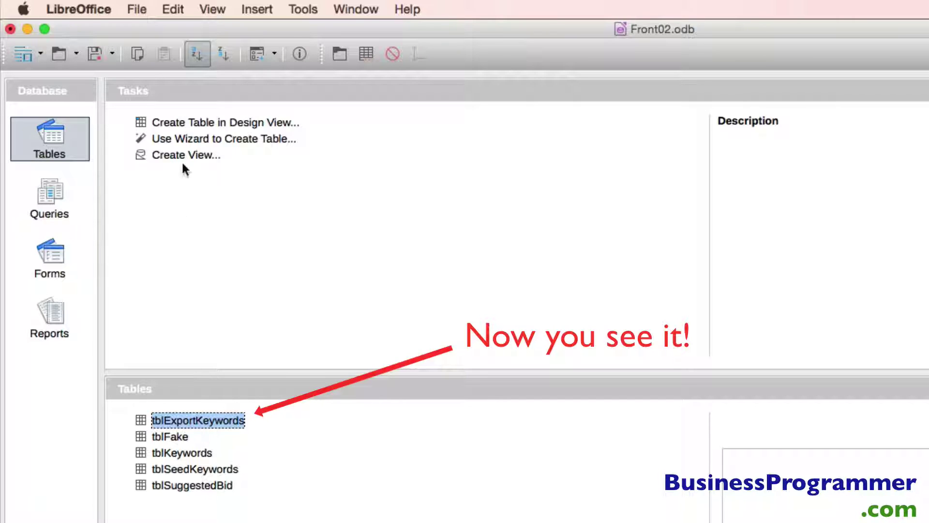
pyautogui.click(220, 8)
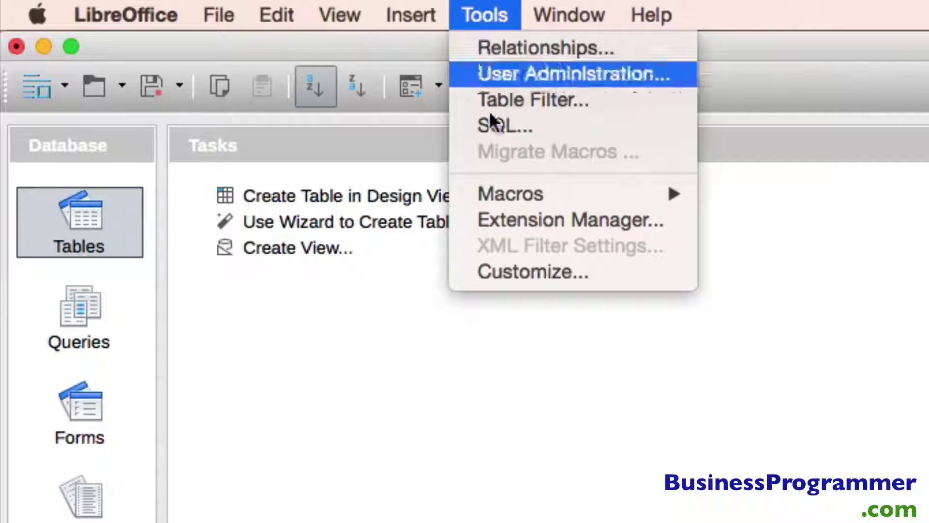
# Step: Execute create text table "tblSeedKeywords.csv" with SeedID, Keyword, MonthlySearches, Competition columns, then refresh tables
pyautogui.click(489, 121)
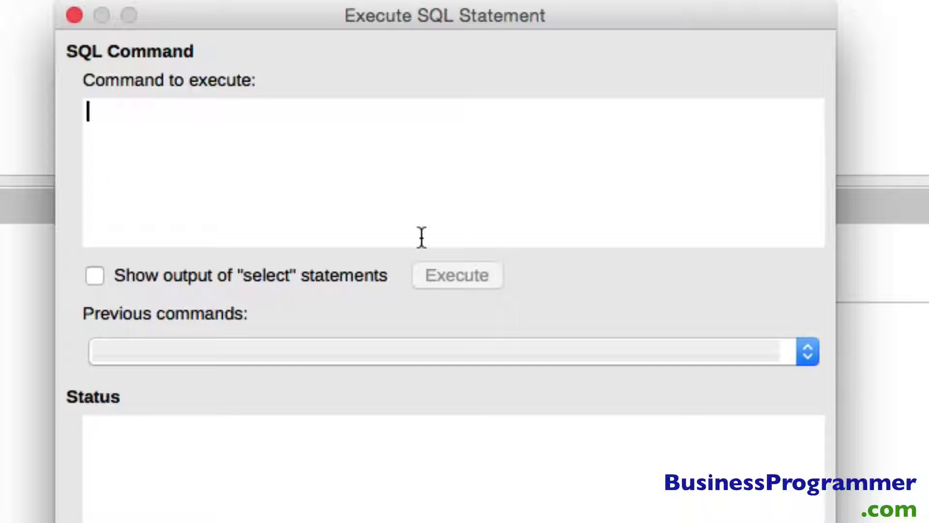
pyautogui.write('create text table ')
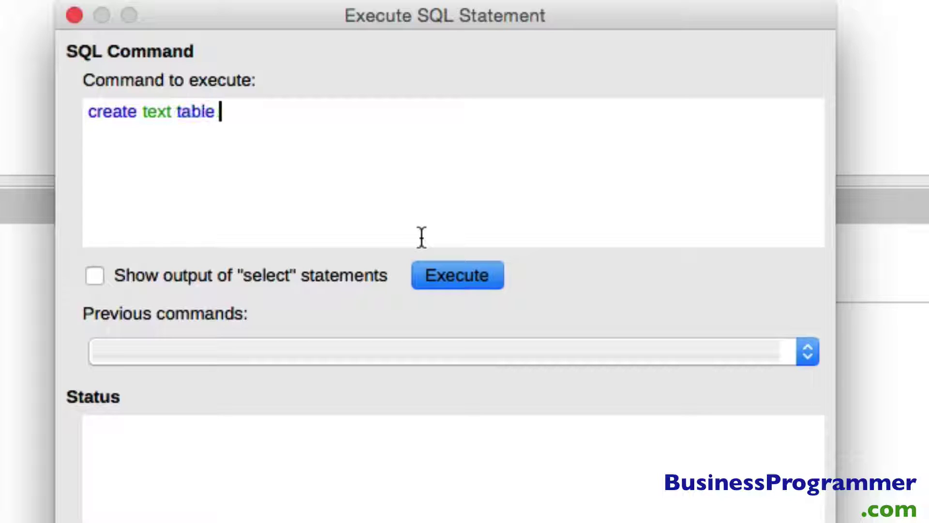
pyautogui.write('"tblSeedKeywords.csv')
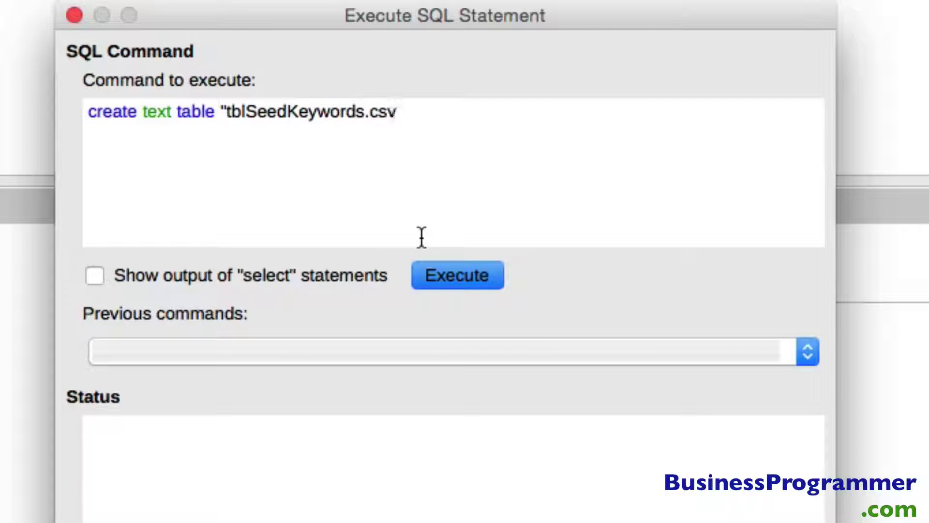
pyautogui.write('" ("SeedID" integer, "Keyword" va')
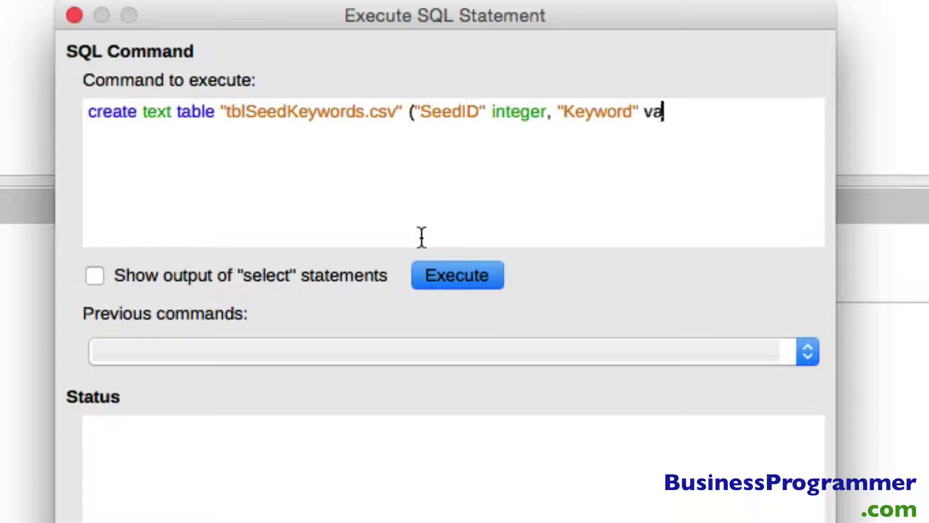
pyautogui.write('rchar(255), "MonthlySearches" integer, "Competition" double)')
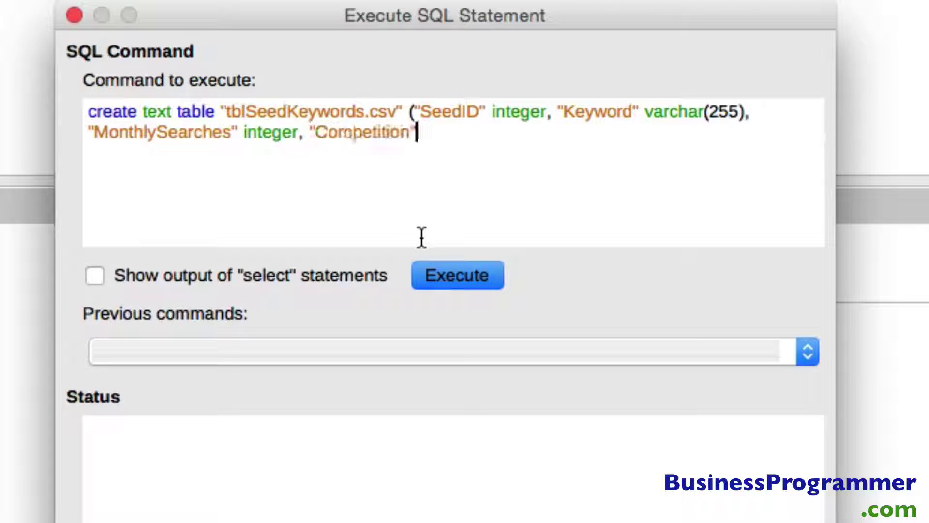
pyautogui.click(440, 278)
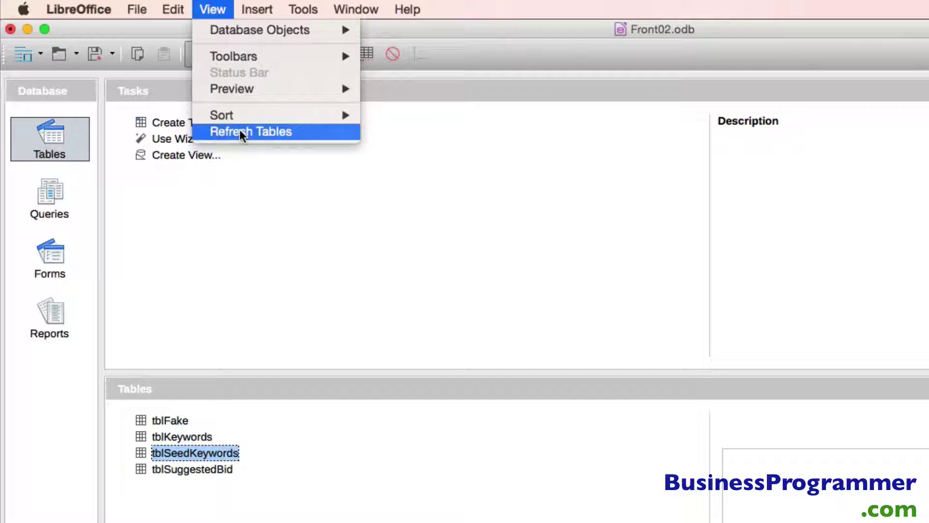
pyautogui.click(240, 131)
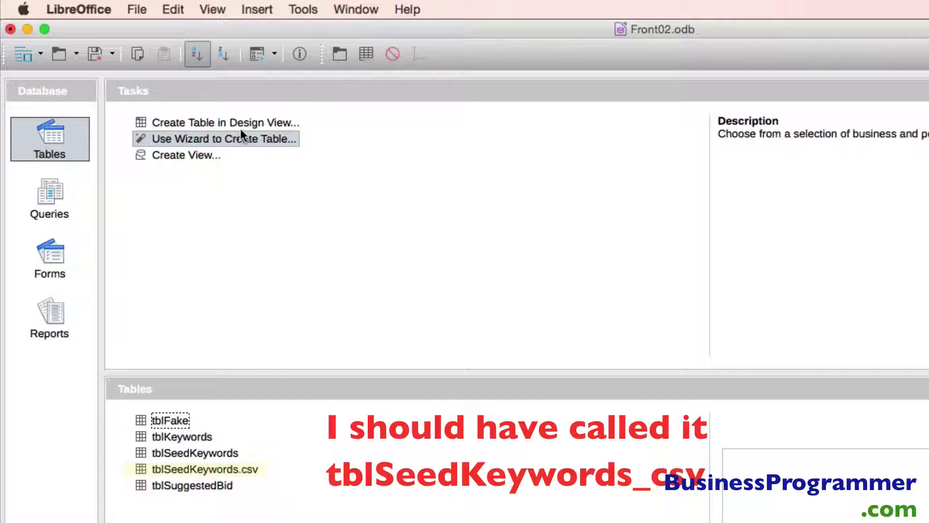
# Step: Execute set table "tblSeedKeywords.csv" SOURCE "tblSeedKeywords.csv;encoding=UTF-8" in the SQL window
pyautogui.click(303, 9)
pyautogui.click(309, 82)
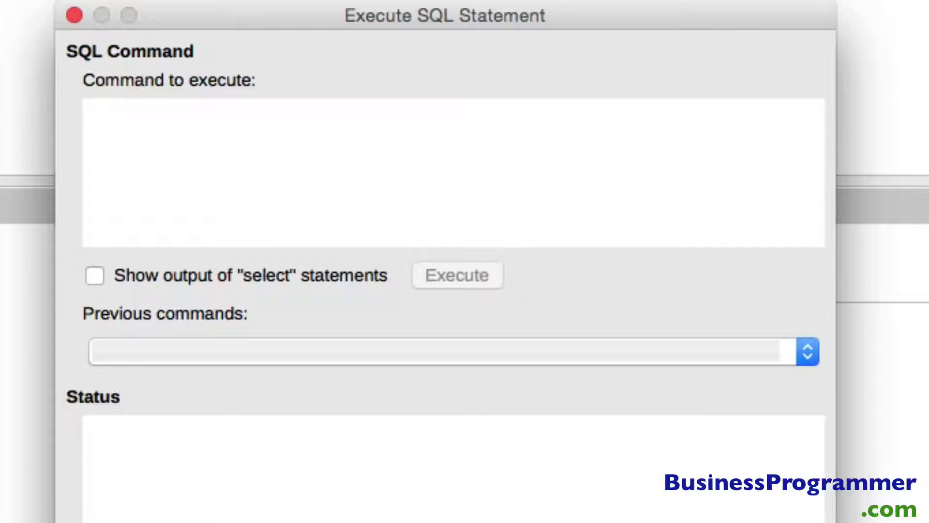
pyautogui.write('set table')
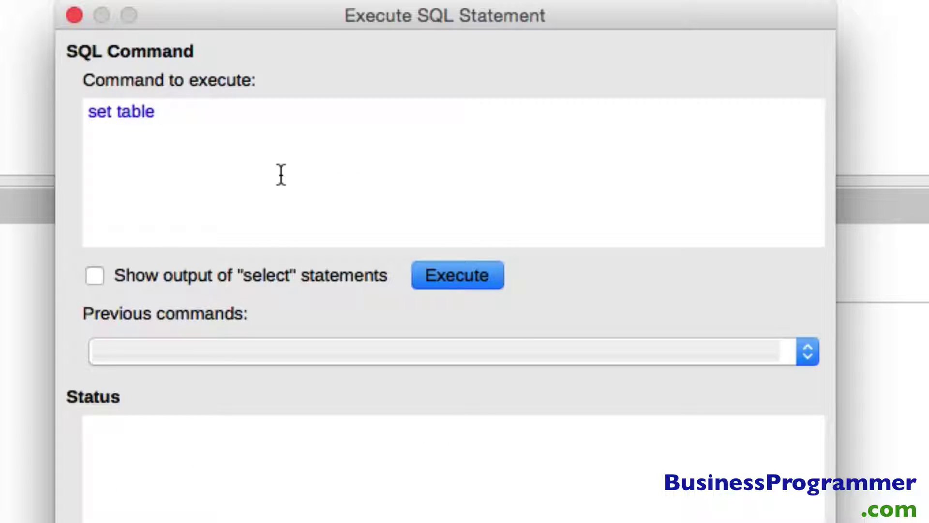
pyautogui.write(' "tblSeed')
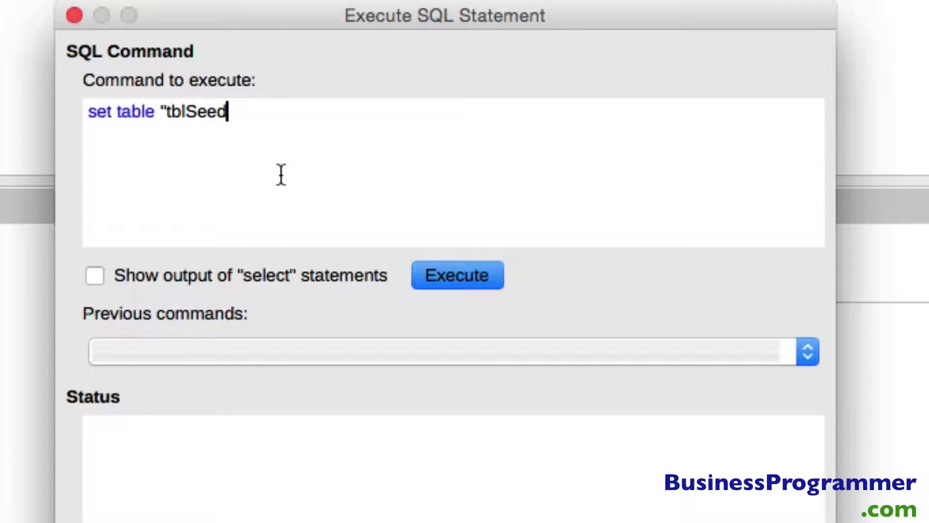
pyautogui.write('Keywords.cs')
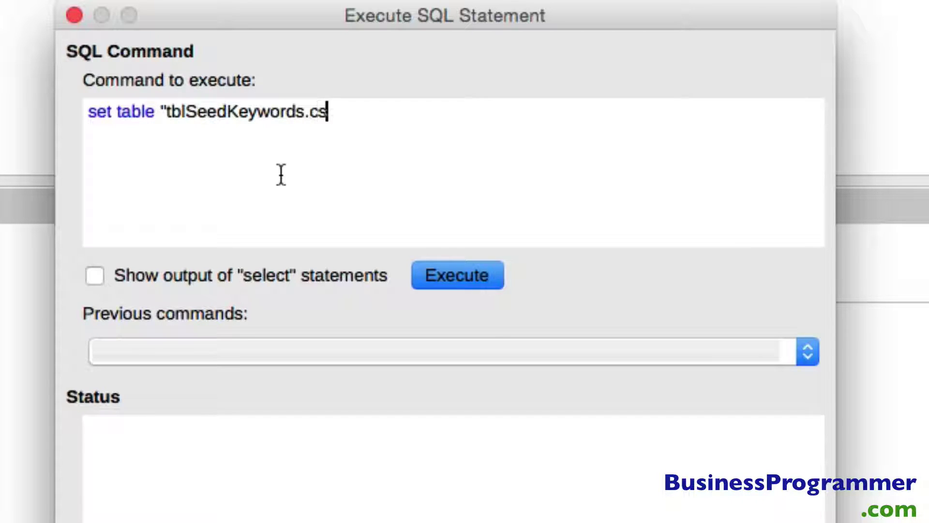
pyautogui.write('v" SOURCE')
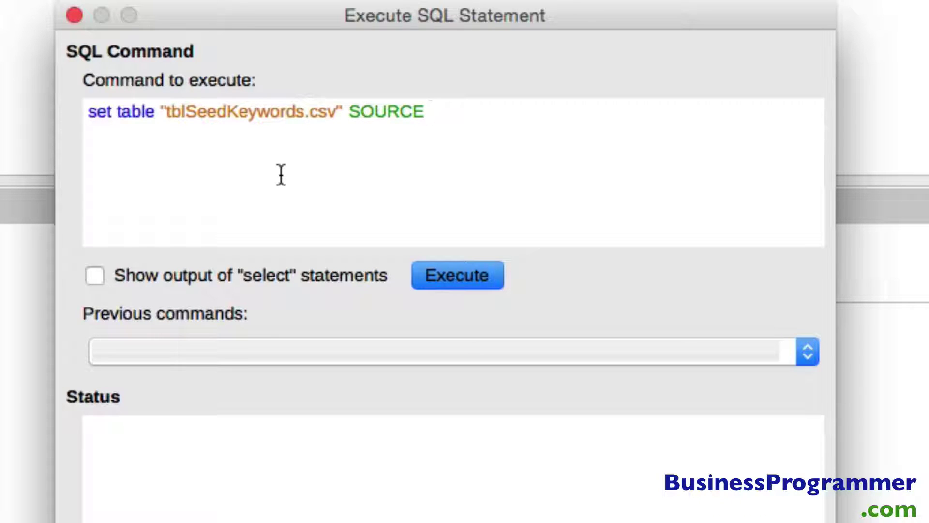
pyautogui.write(' "tblSeedKeywor')
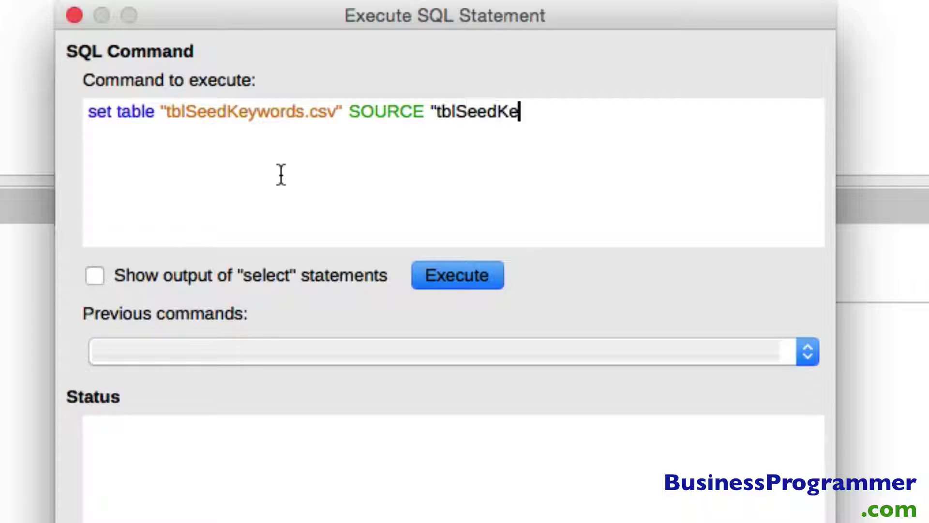
pyautogui.write('ds.csv')
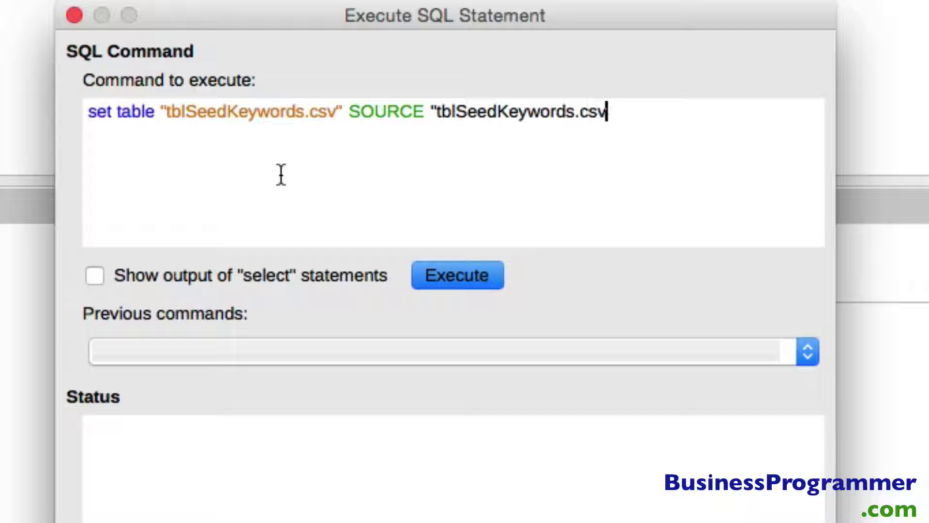
pyautogui.write(';enco')
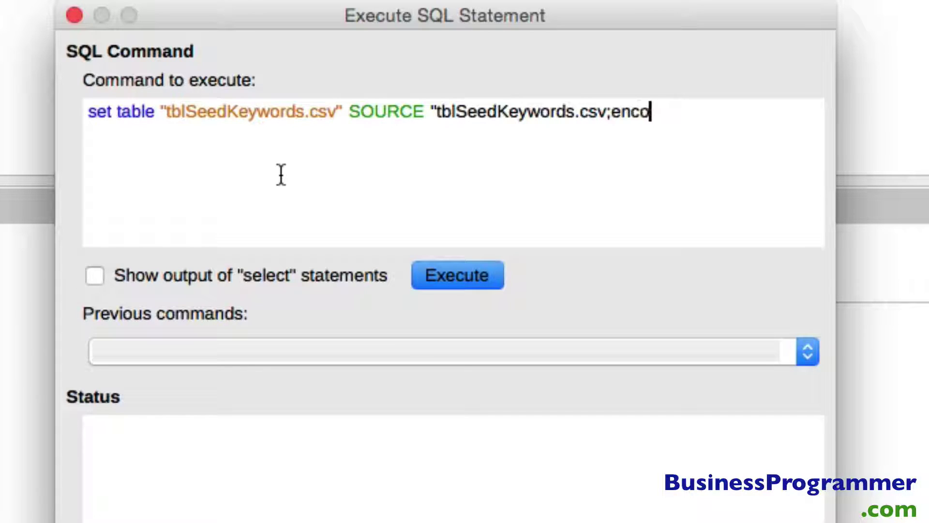
pyautogui.write('ding=')
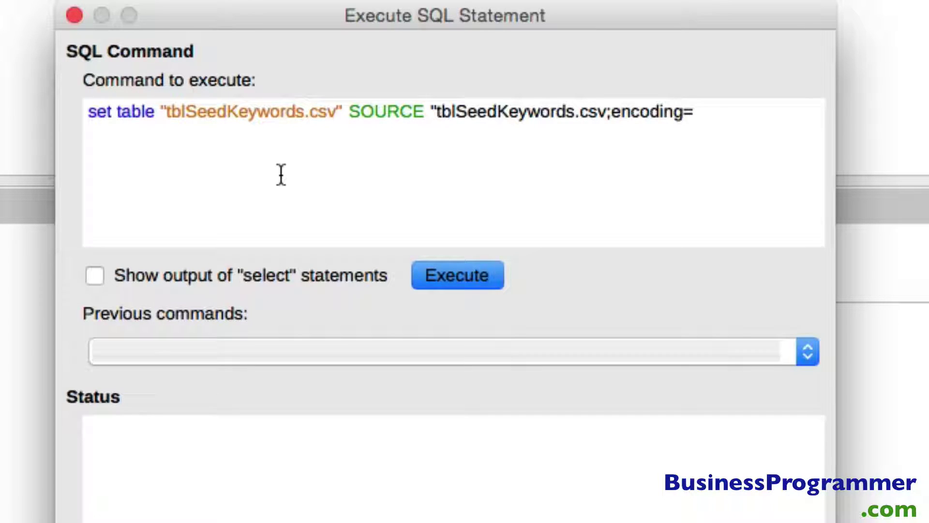
pyautogui.write('UTF-8"')
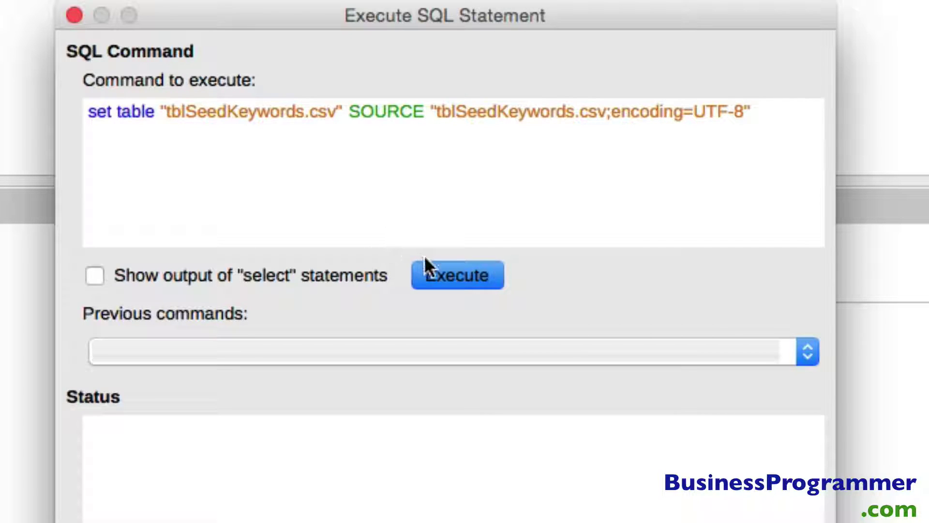
pyautogui.click(423, 265)
# Step: Execute insert into "tblSeedKeywords.csv" select * from "tblSeedKeywords" to fill the CSV table
pyautogui.press('super+a')
pyautogui.write('in')
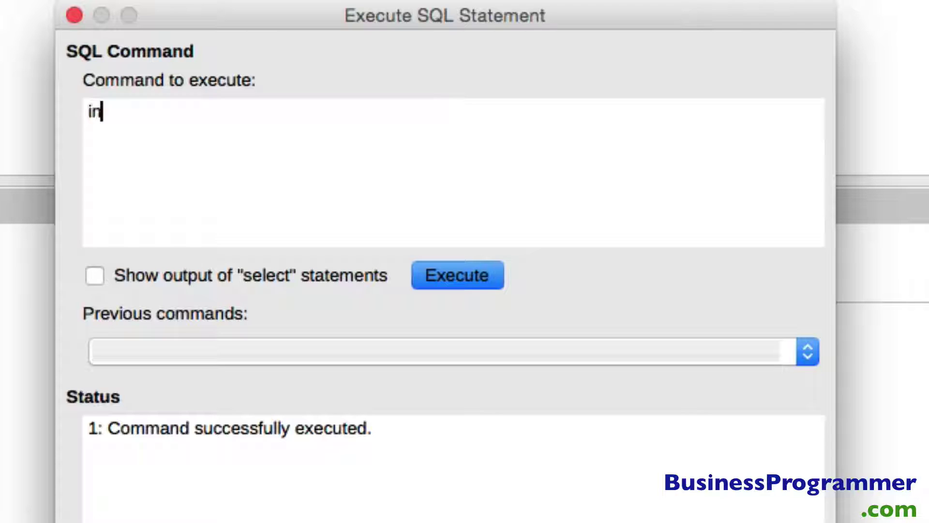
pyautogui.write('sert into ')
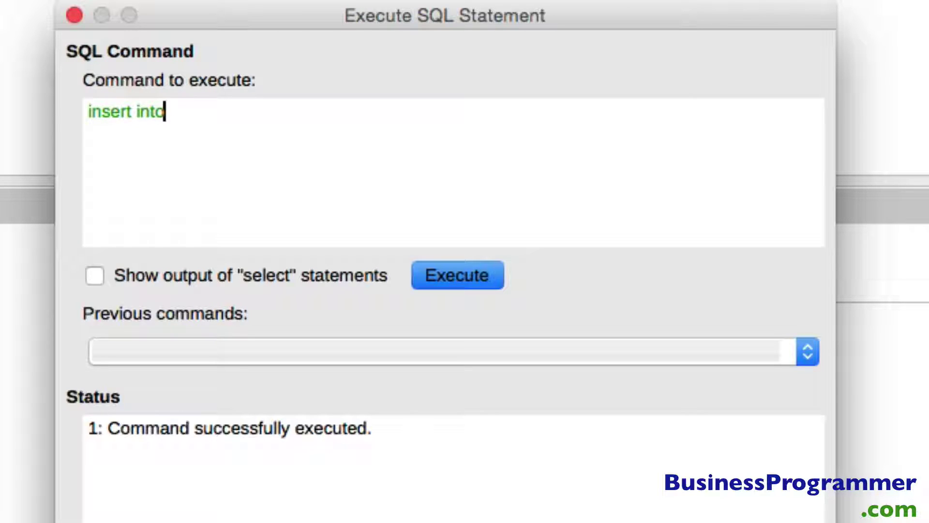
pyautogui.write('"tb')
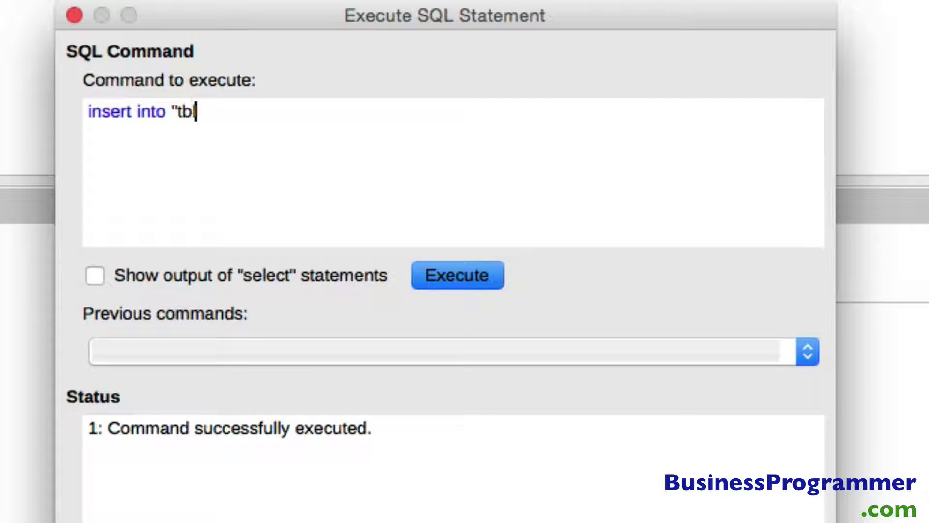
pyautogui.write('lSeedKeywor')
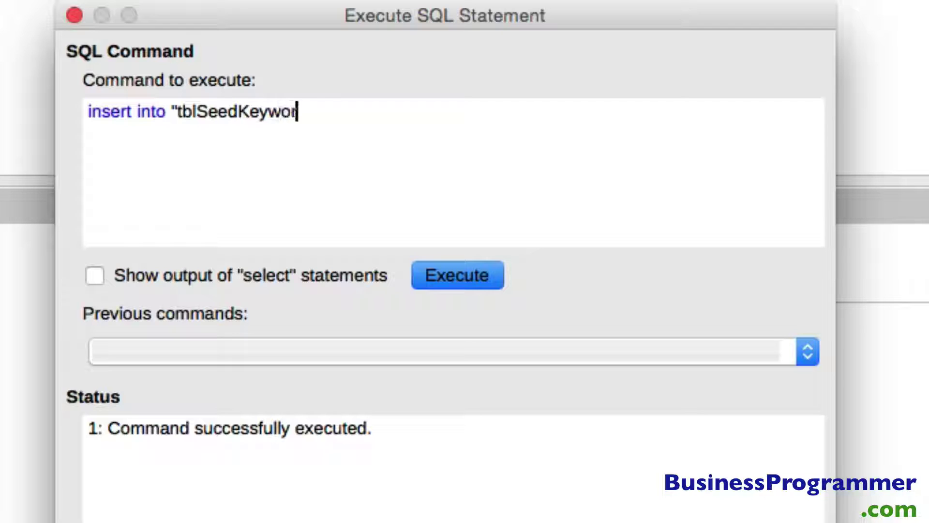
pyautogui.write('ds.csv')
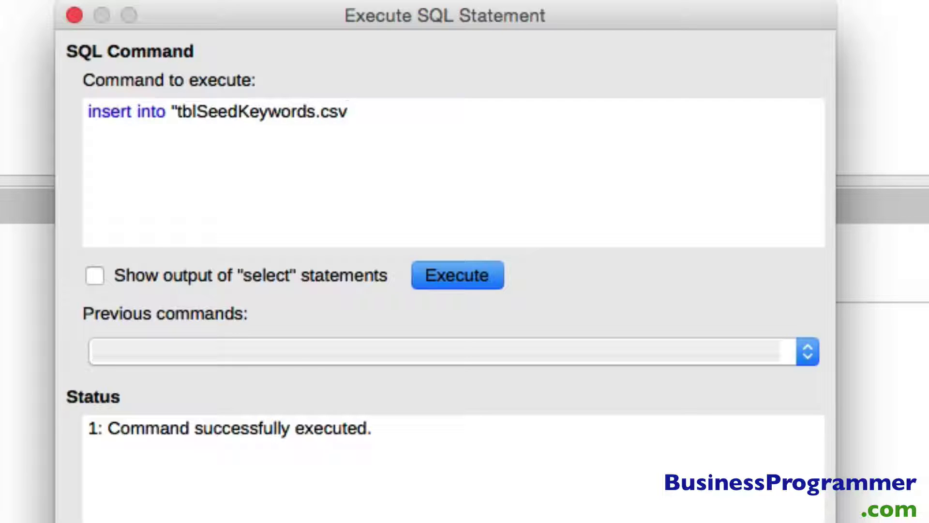
pyautogui.write('" select ')
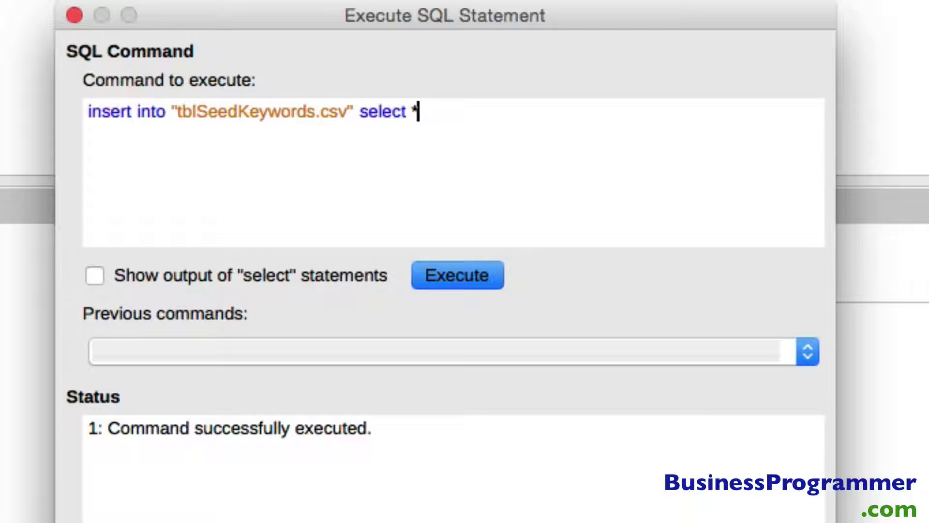
pyautogui.write('* from ')
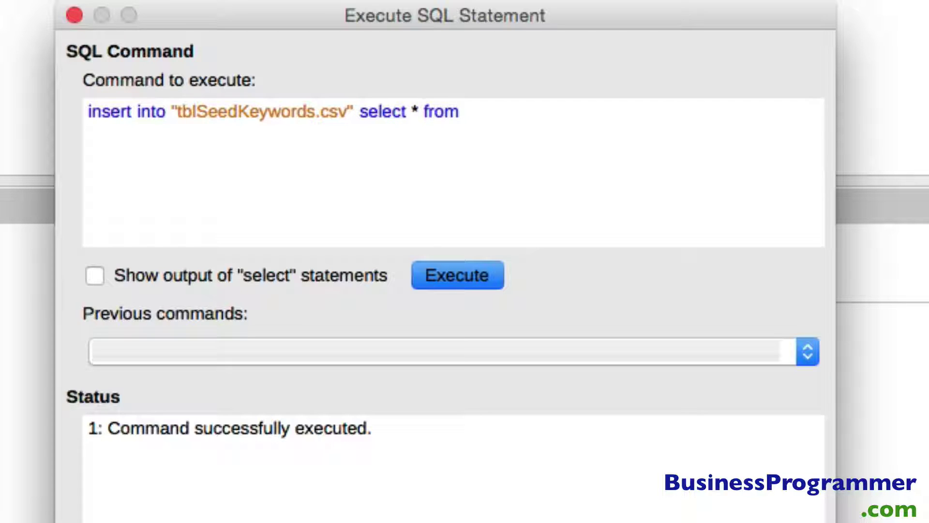
pyautogui.write('"tblSee')
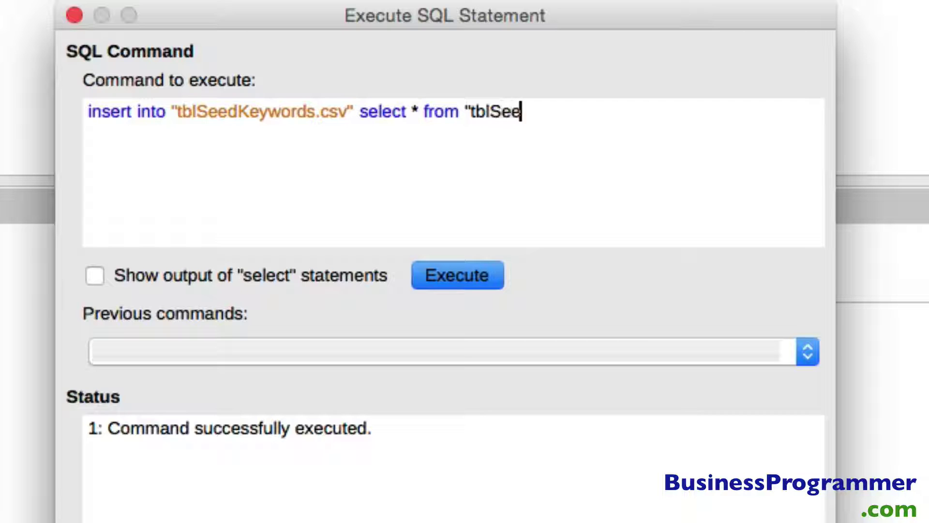
pyautogui.write('dKeywords"')
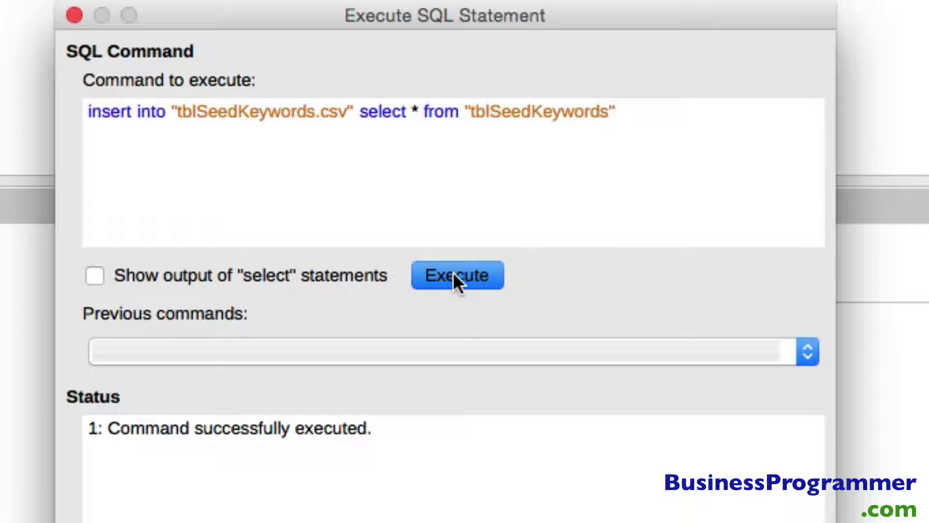
pyautogui.click(455, 274)
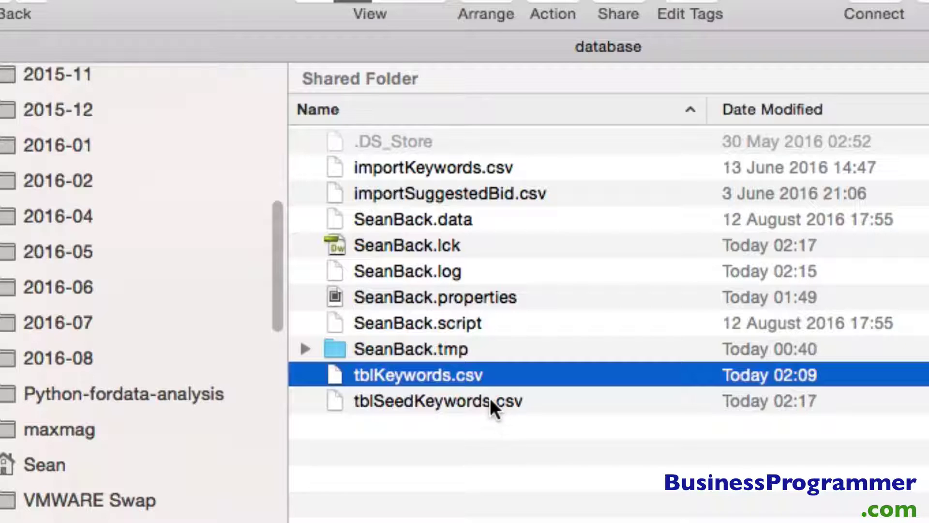
# Step: Open tblSeedKeywords.csv from the database folder in TextEdit to check it, then close it
pyautogui.click(489, 401)
pyautogui.rightClick(442, 358)
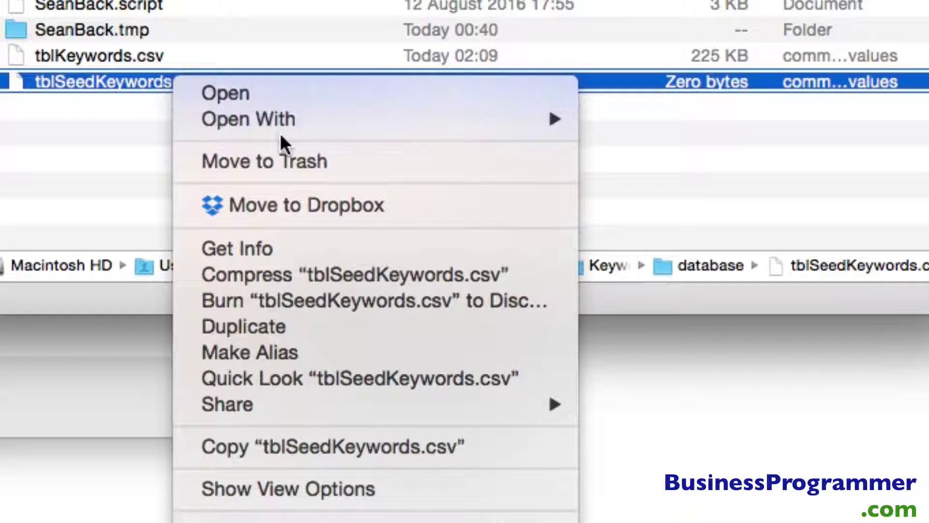
pyautogui.moveTo(556, 396)
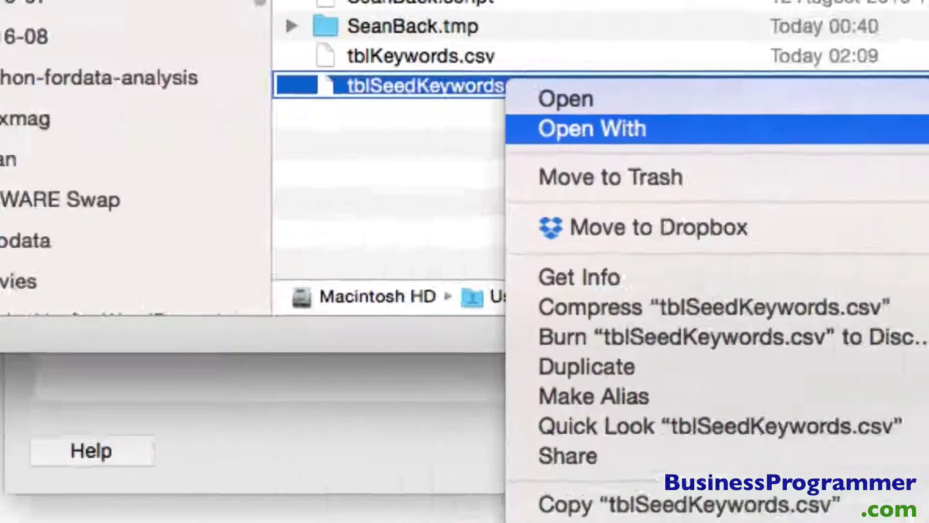
pyautogui.press('Return')
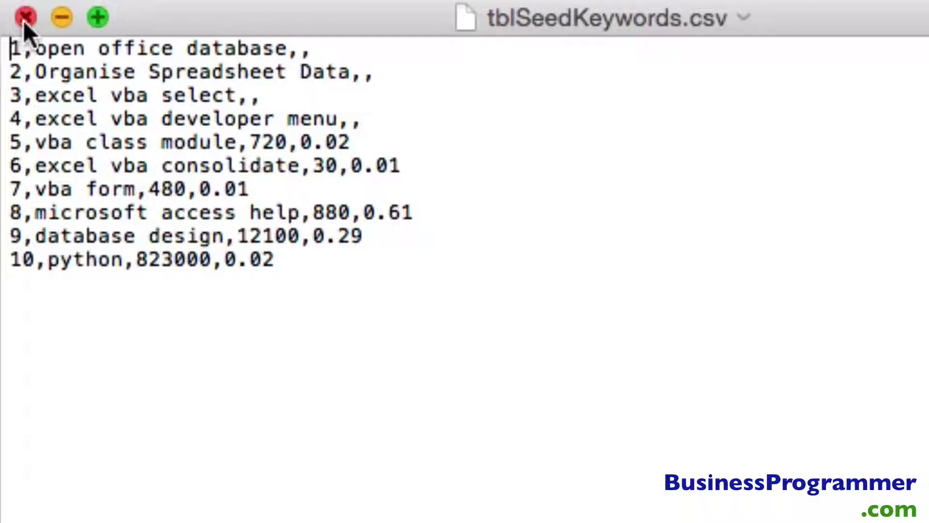
pyautogui.click(26, 21)
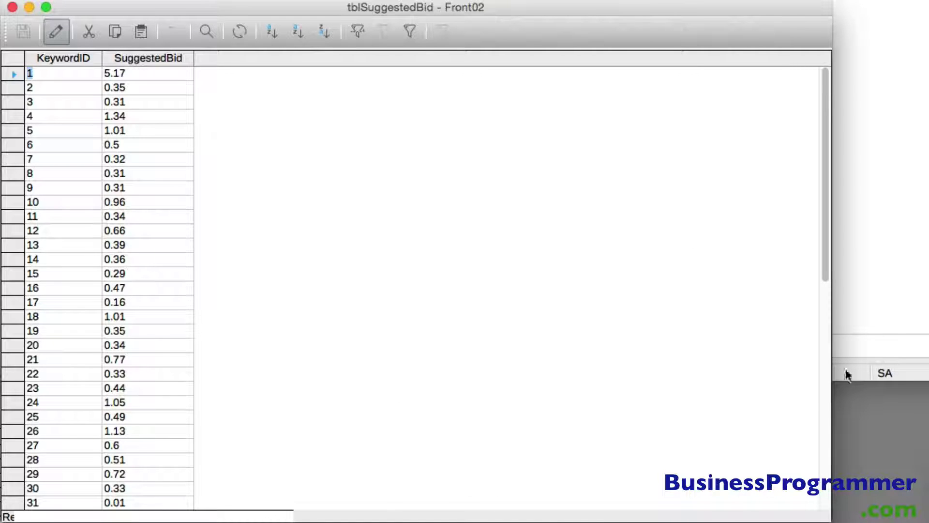
# Step: Enlarge the tblSuggestedBid window and jump to its last record, KeywordID 4644 of 2,208 rows
pyautogui.moveTo(823, 266); pyautogui.dragTo(824, 488)
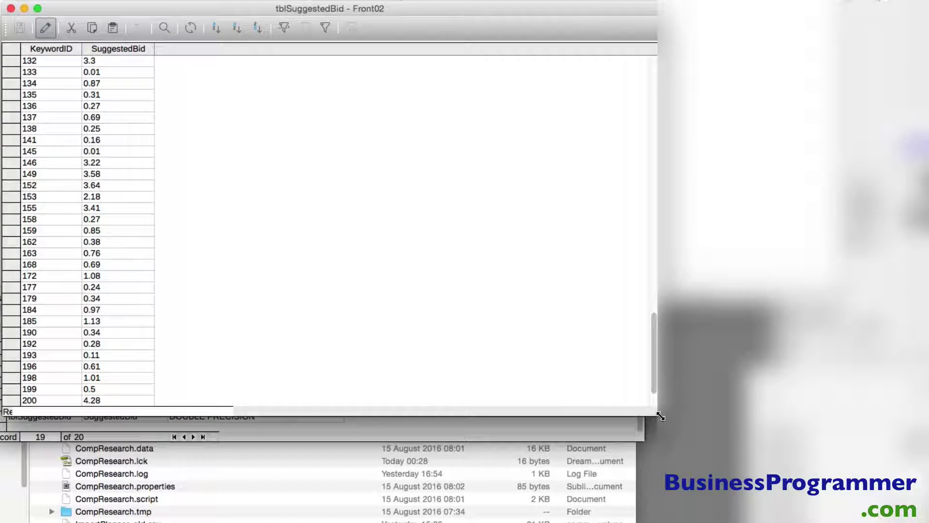
pyautogui.moveTo(656, 442); pyautogui.dragTo(651, 521)
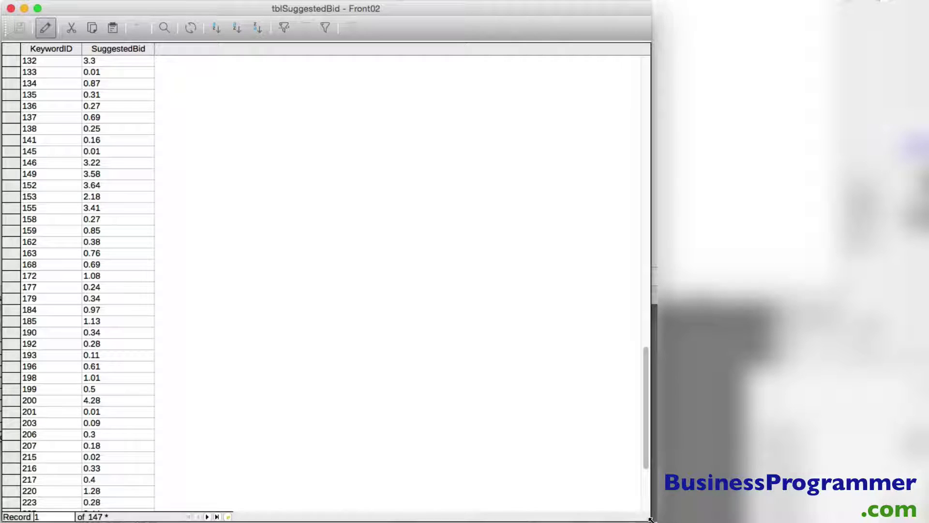
pyautogui.click(218, 517)
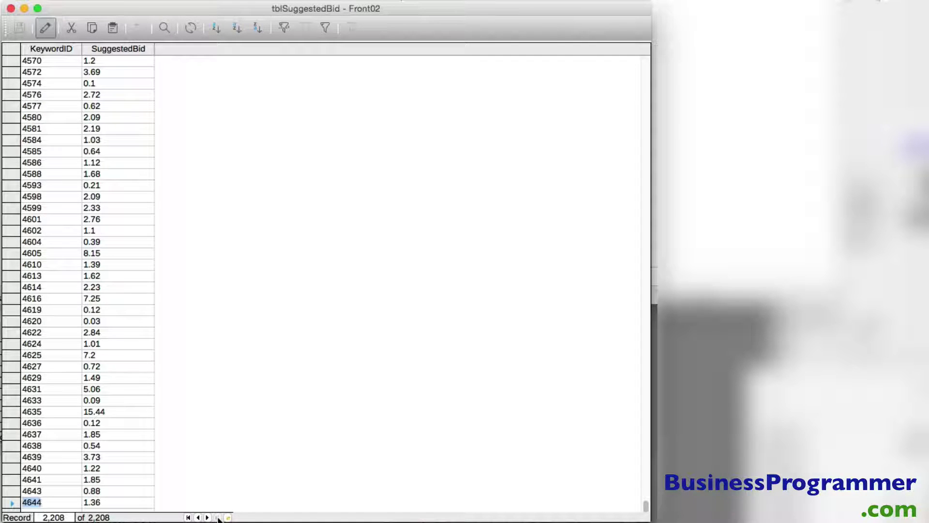
# Step: Create text table tblSuggestedBidExport with integer KeywordID and double SuggestedBid columns
pyautogui.click(11, 9)
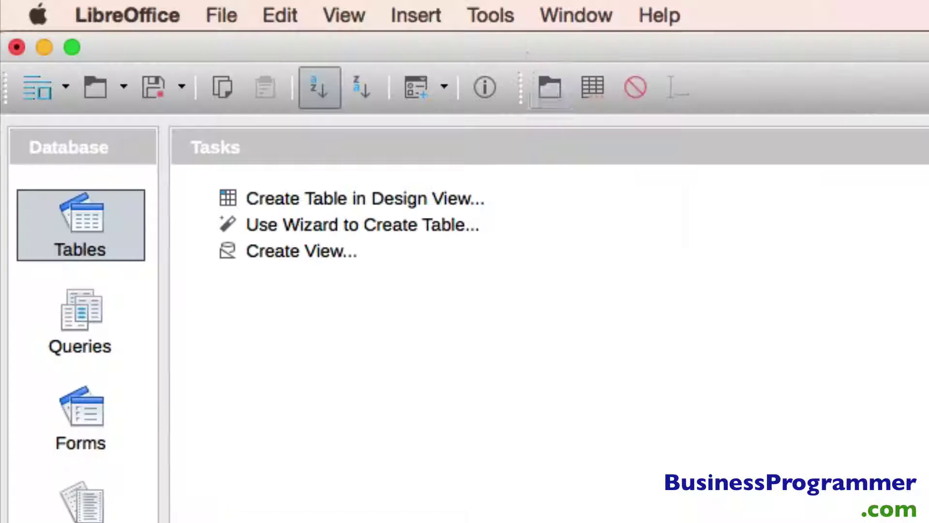
pyautogui.click(479, 15)
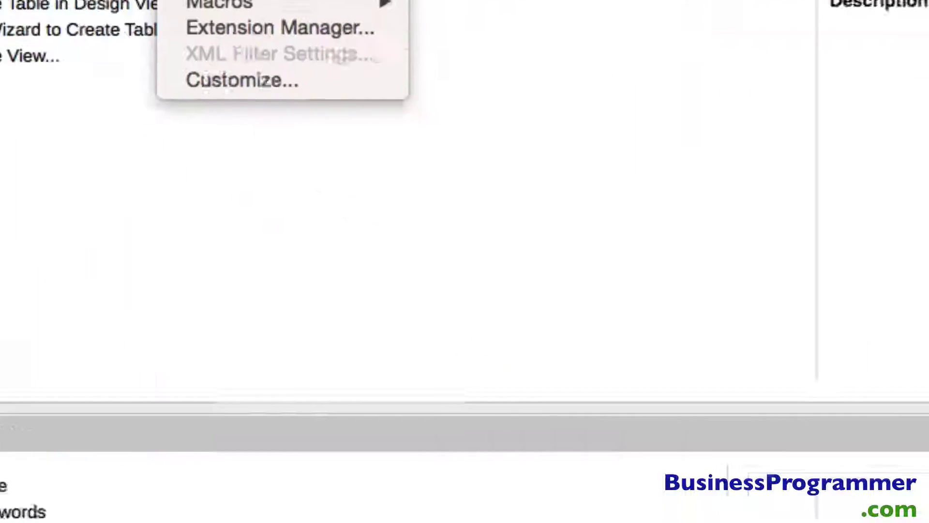
pyautogui.click(522, 128)
pyautogui.write('create text table "tblSuggestedBid')
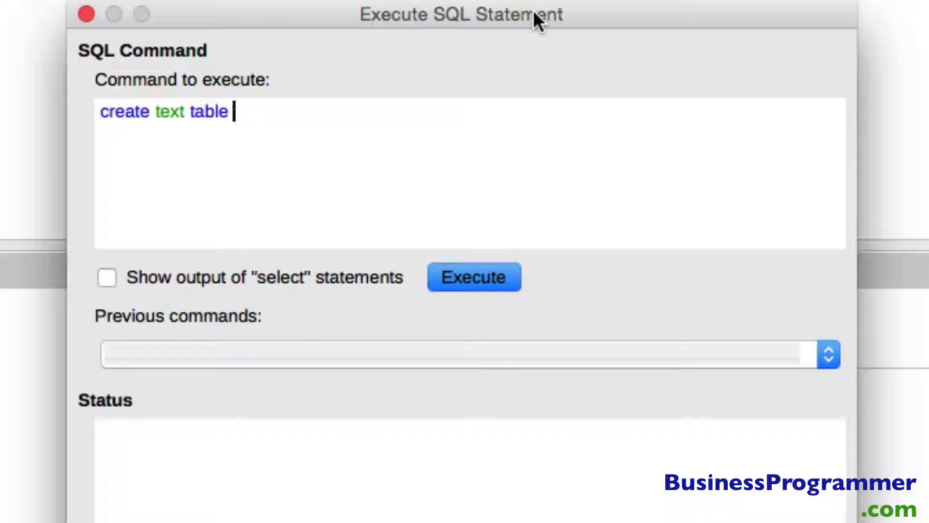
pyautogui.write('Export"')
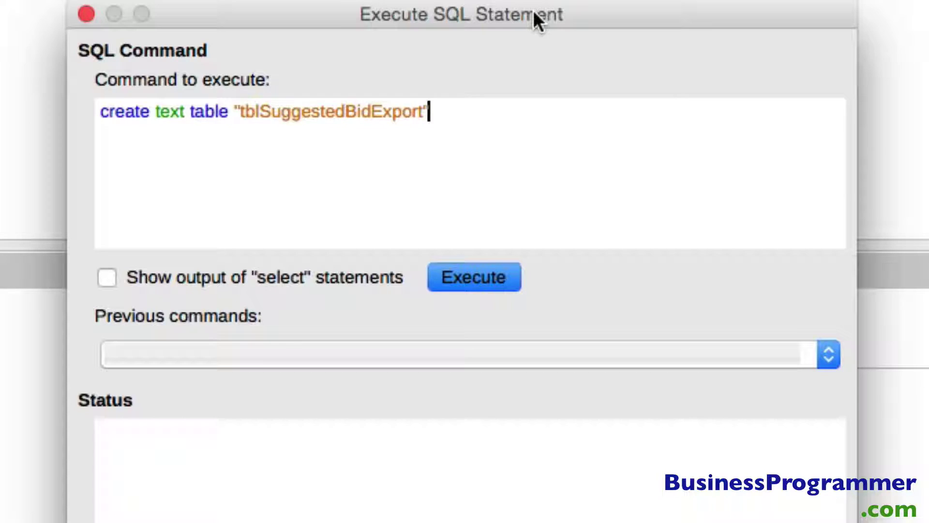
pyautogui.write(' ("KeywordID" integer, "Suggested')
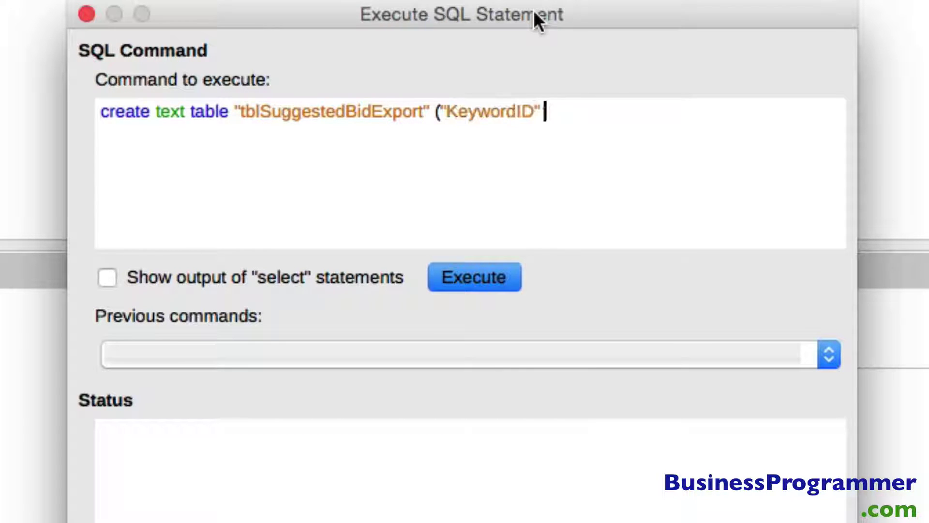
pyautogui.write('Bid" double)')
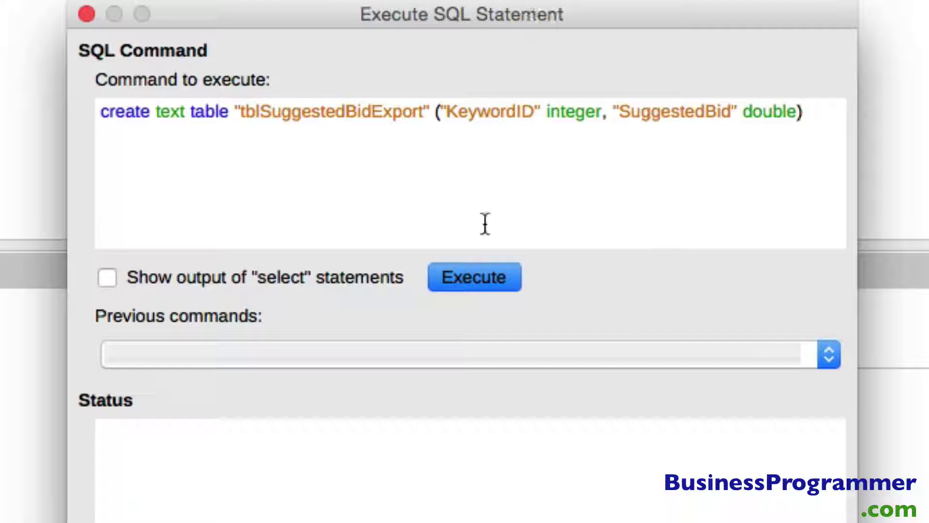
pyautogui.press('Return')
# Step: Set the table's source to "tblSuggestedBid.csv;encoding=UTF-8"
pyautogui.press('super+a')
pyautogui.write('set')
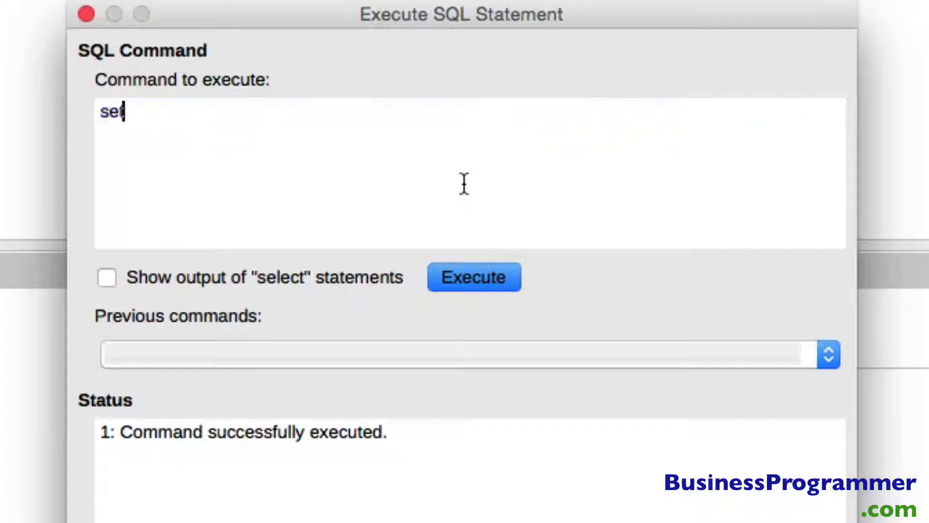
pyautogui.write(' table "tblSuggestedBi')
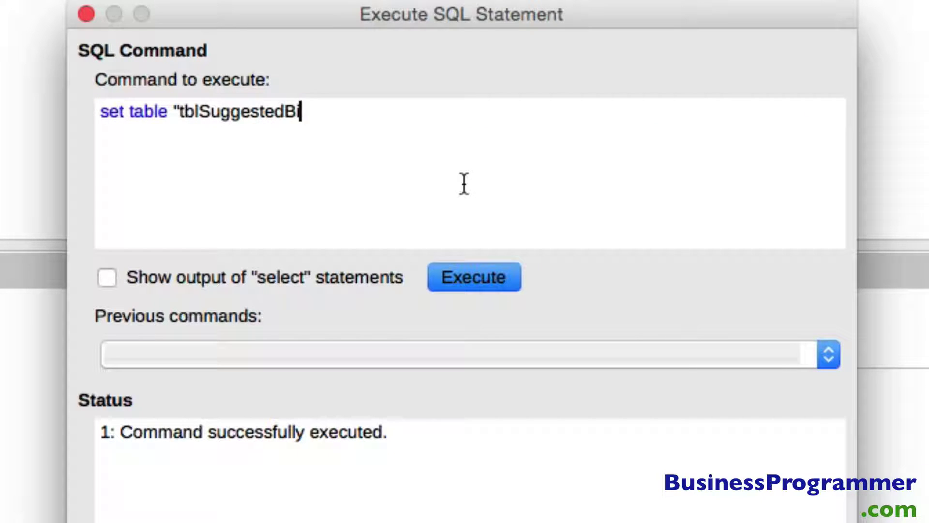
pyautogui.write('dExport" SOURCE "')
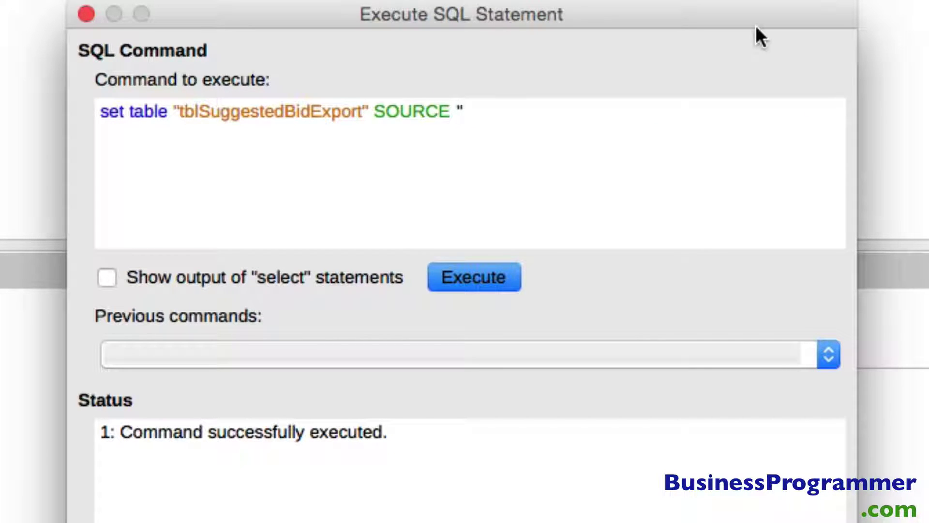
pyautogui.write('tblSuggestedBid.csv"')
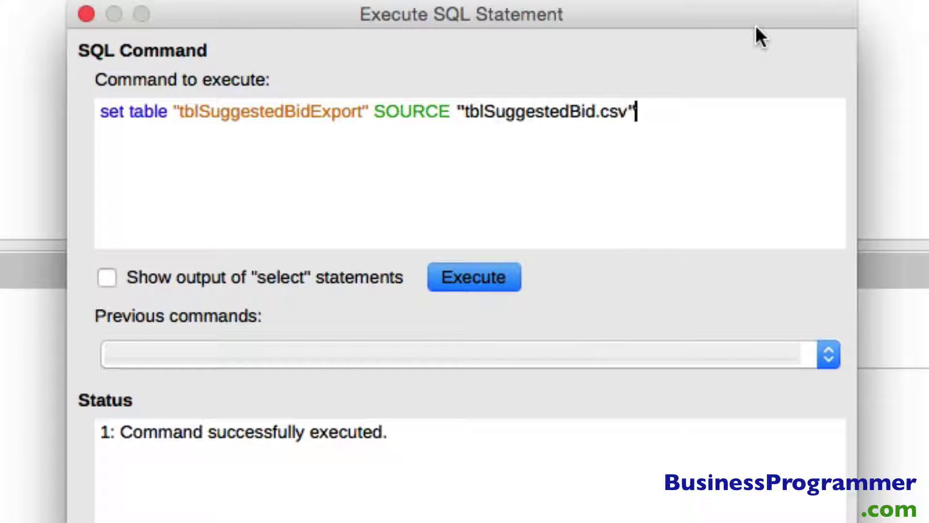
pyautogui.press('Left')
pyautogui.write(';encoding=UTF-')
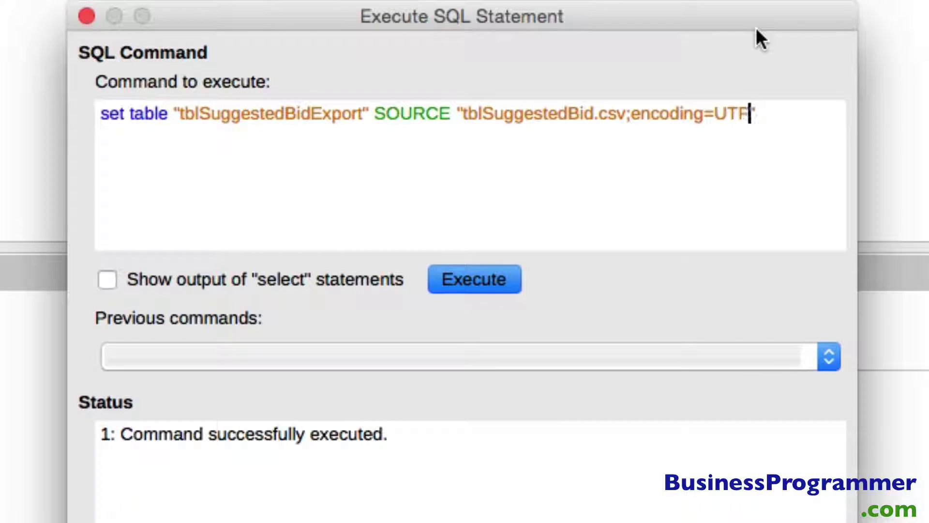
pyautogui.write('8')
pyautogui.click(503, 289)
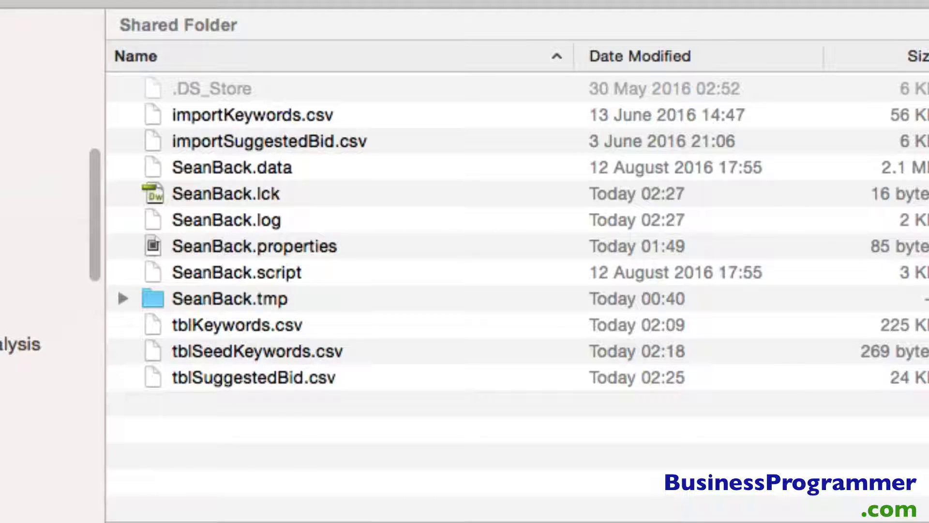
# Step: Run INSERT INTO tblSuggestedBidExport SELECT * FROM tblSuggestedBid, then refresh the tables list
pyautogui.write('INSERT')
pyautogui.write(' INTO')
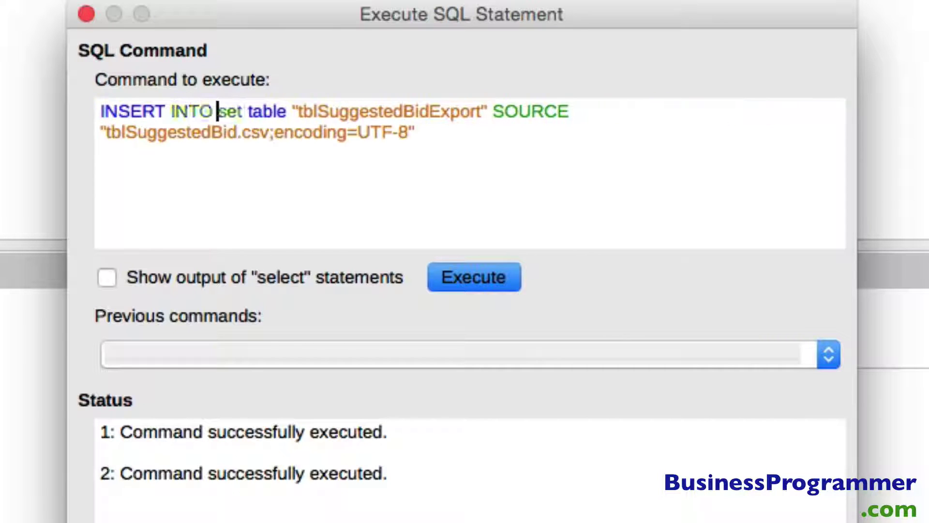
pyautogui.press('Delete')
pyautogui.press('Delete')
pyautogui.press('Delete')
pyautogui.press('Delete')
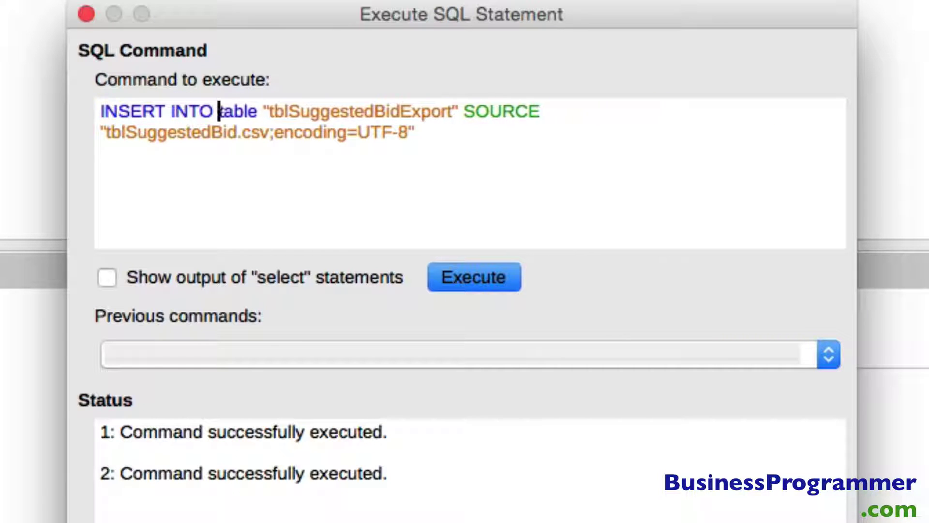
pyautogui.press('Delete')
pyautogui.press('Delete')
pyautogui.press('Delete')
pyautogui.press('Delete')
pyautogui.press('Delete')
pyautogui.press('Right')
pyautogui.press('Right')
pyautogui.press('Right')
pyautogui.press('Right')
pyautogui.press('Right')
pyautogui.press('Right')
pyautogui.press('Right')
pyautogui.press('Right')
pyautogui.press('Right')
pyautogui.press('Right')
pyautogui.press('Right')
pyautogui.press('Right')
pyautogui.press('Right')
pyautogui.press('Right')
pyautogui.press('Right')
pyautogui.press('Right')
pyautogui.press('Right')
pyautogui.press('Right')
pyautogui.press('Right')
pyautogui.press('Right')
pyautogui.hotkey('shift', 'Right')
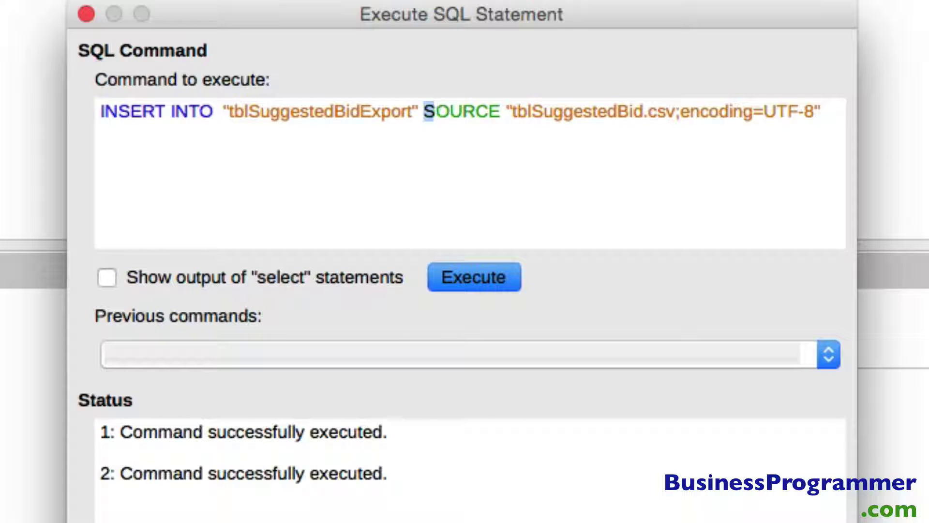
pyautogui.hotkey('shift', 'Right')
pyautogui.hotkey('shift', 'Right')
pyautogui.hotkey('shift', 'Right')
pyautogui.hotkey('shift', 'Right')
pyautogui.hotkey('shift', 'Right')
pyautogui.hotkey('shift', 'Right')
pyautogui.hotkey('shift', 'Right')
pyautogui.hotkey('shift', 'Right')
pyautogui.hotkey('shift', 'Right')
pyautogui.hotkey('shift', 'Right')
pyautogui.hotkey('shift', 'Right')
pyautogui.hotkey('shift', 'Right')
pyautogui.hotkey('shift', 'Right')
pyautogui.hotkey('shift', 'Right')
pyautogui.hotkey('shift', 'Right')
pyautogui.hotkey('shift', 'Right')
pyautogui.hotkey('shift', 'Right')
pyautogui.hotkey('shift', 'Right')
pyautogui.hotkey('shift', 'Right')
pyautogui.hotkey('shift', 'Right')
pyautogui.write('select ')
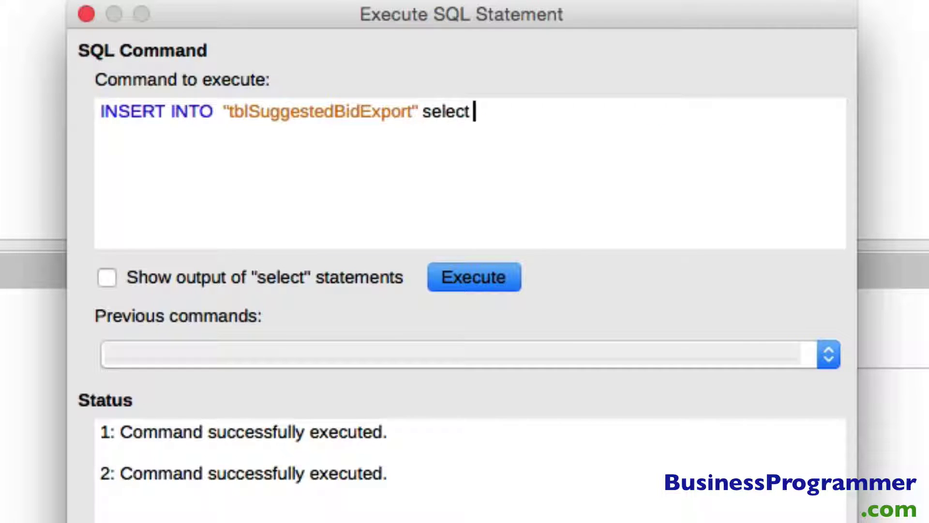
pyautogui.write('* from "tblSuggestedB')
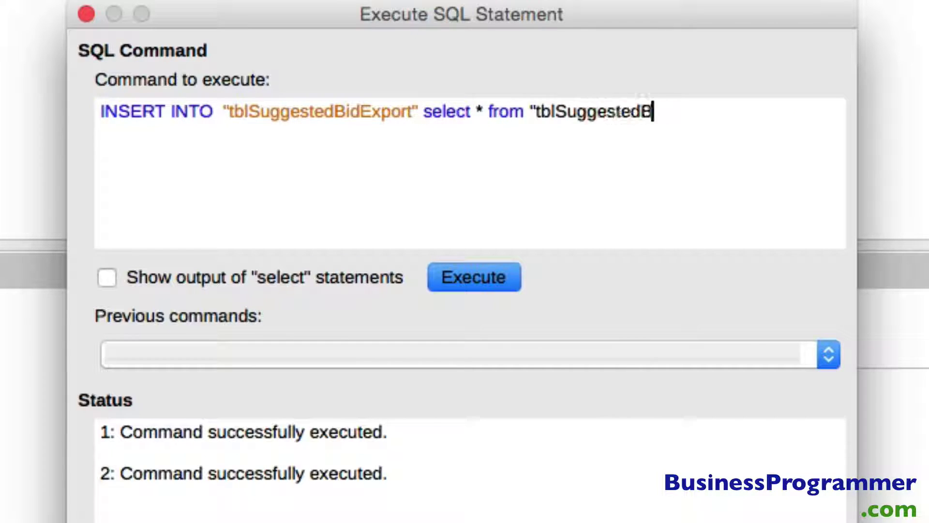
pyautogui.write('id"')
pyautogui.click(455, 280)
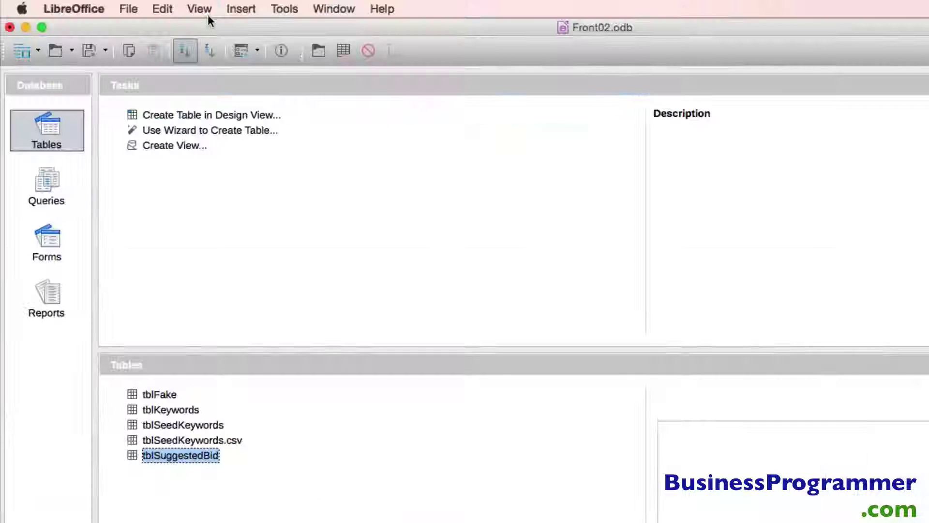
pyautogui.click(199, 9)
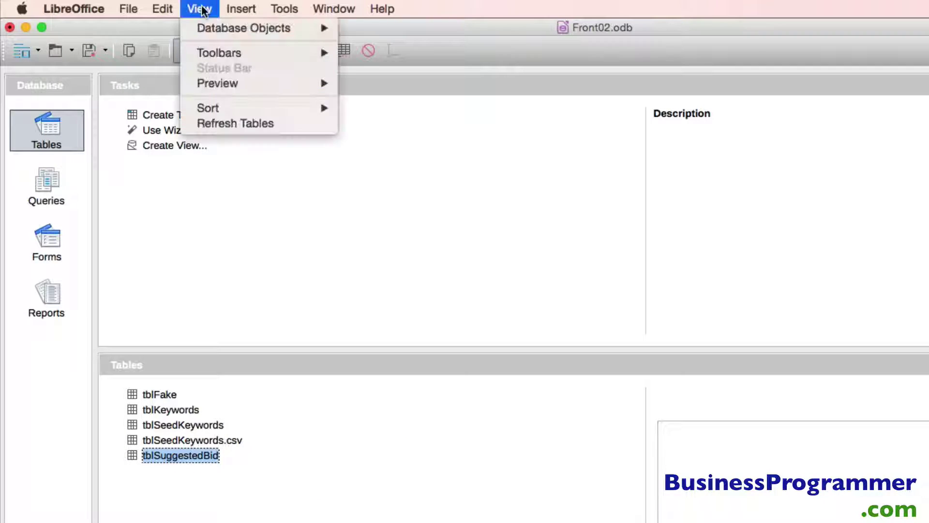
pyautogui.click(247, 125)
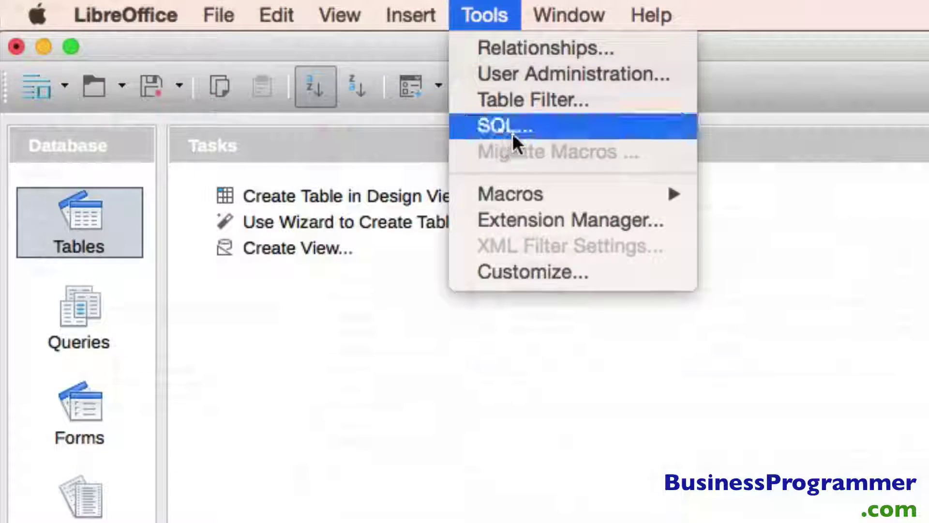
# Step: Run DROP TABLE for tblSuggestedBidExport, then again for tblSeedKeywords.csv
pyautogui.click(512, 133)
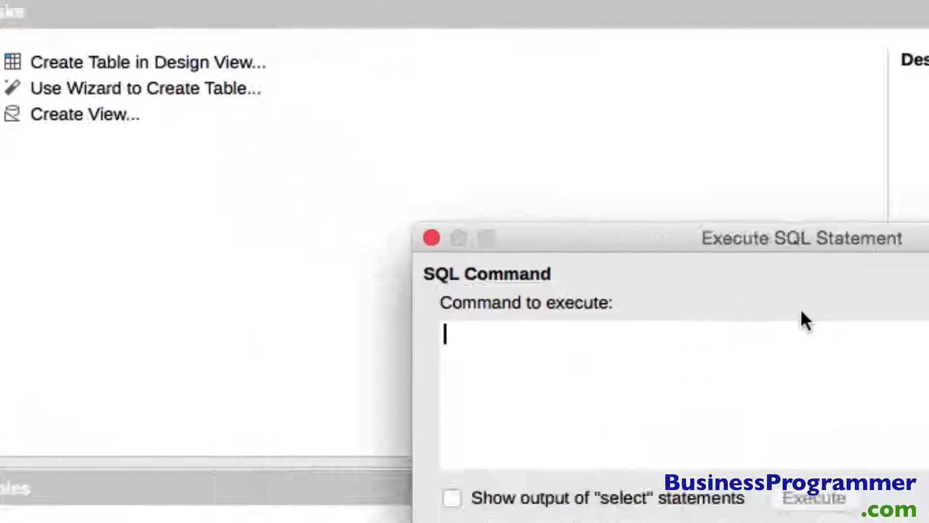
pyautogui.write('drop table ')
pyautogui.write('"tbl')
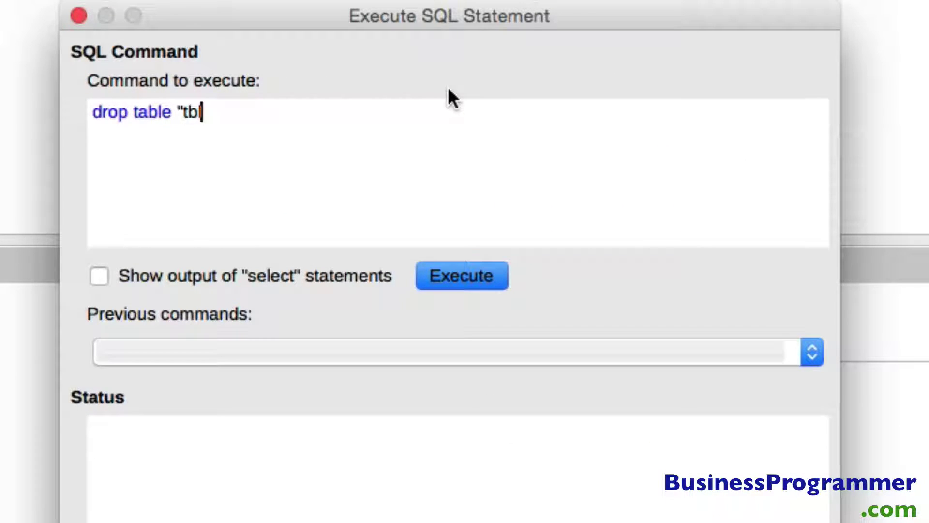
pyautogui.write('SuggestedBidExport"')
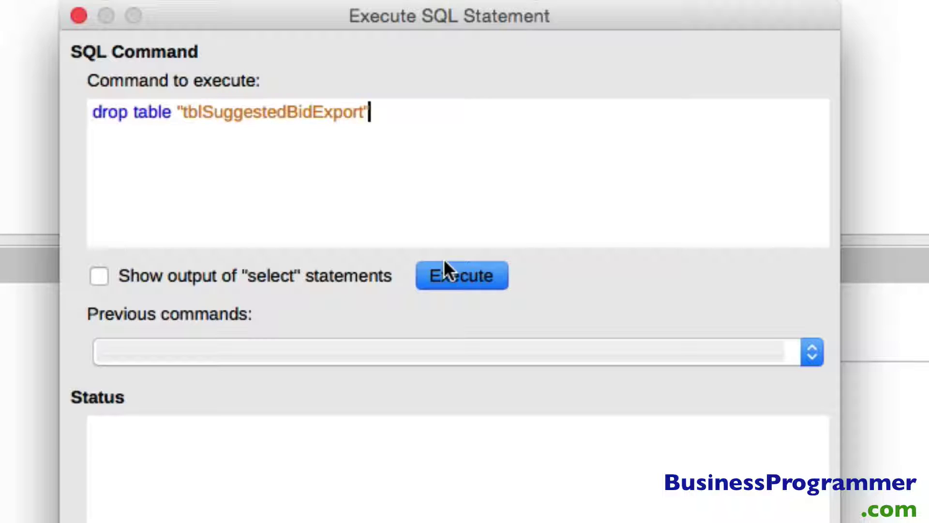
pyautogui.click(444, 272)
pyautogui.doubleClick(310, 111)
pyautogui.write('tblSeedKeywords.csv')
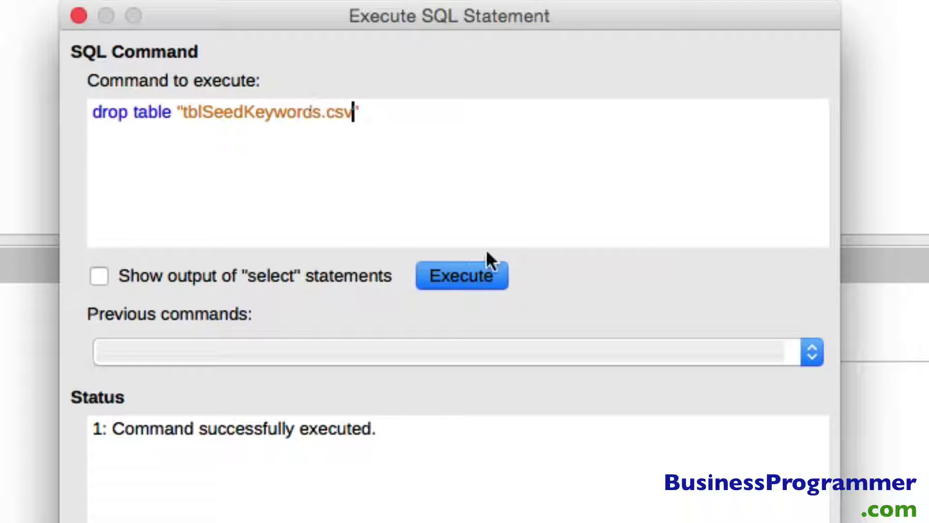
pyautogui.click(487, 265)
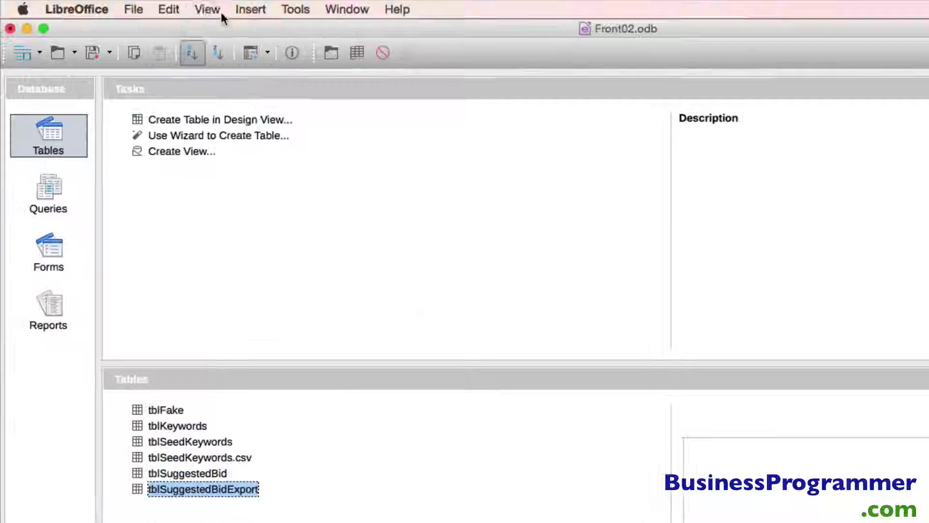
# Step: Open the View menu to reach Refresh Tables
pyautogui.click(219, 12)
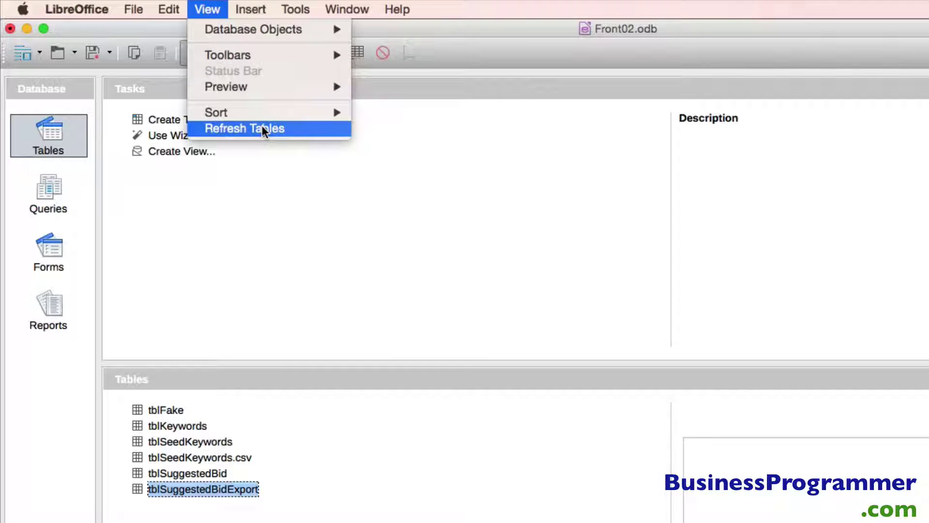